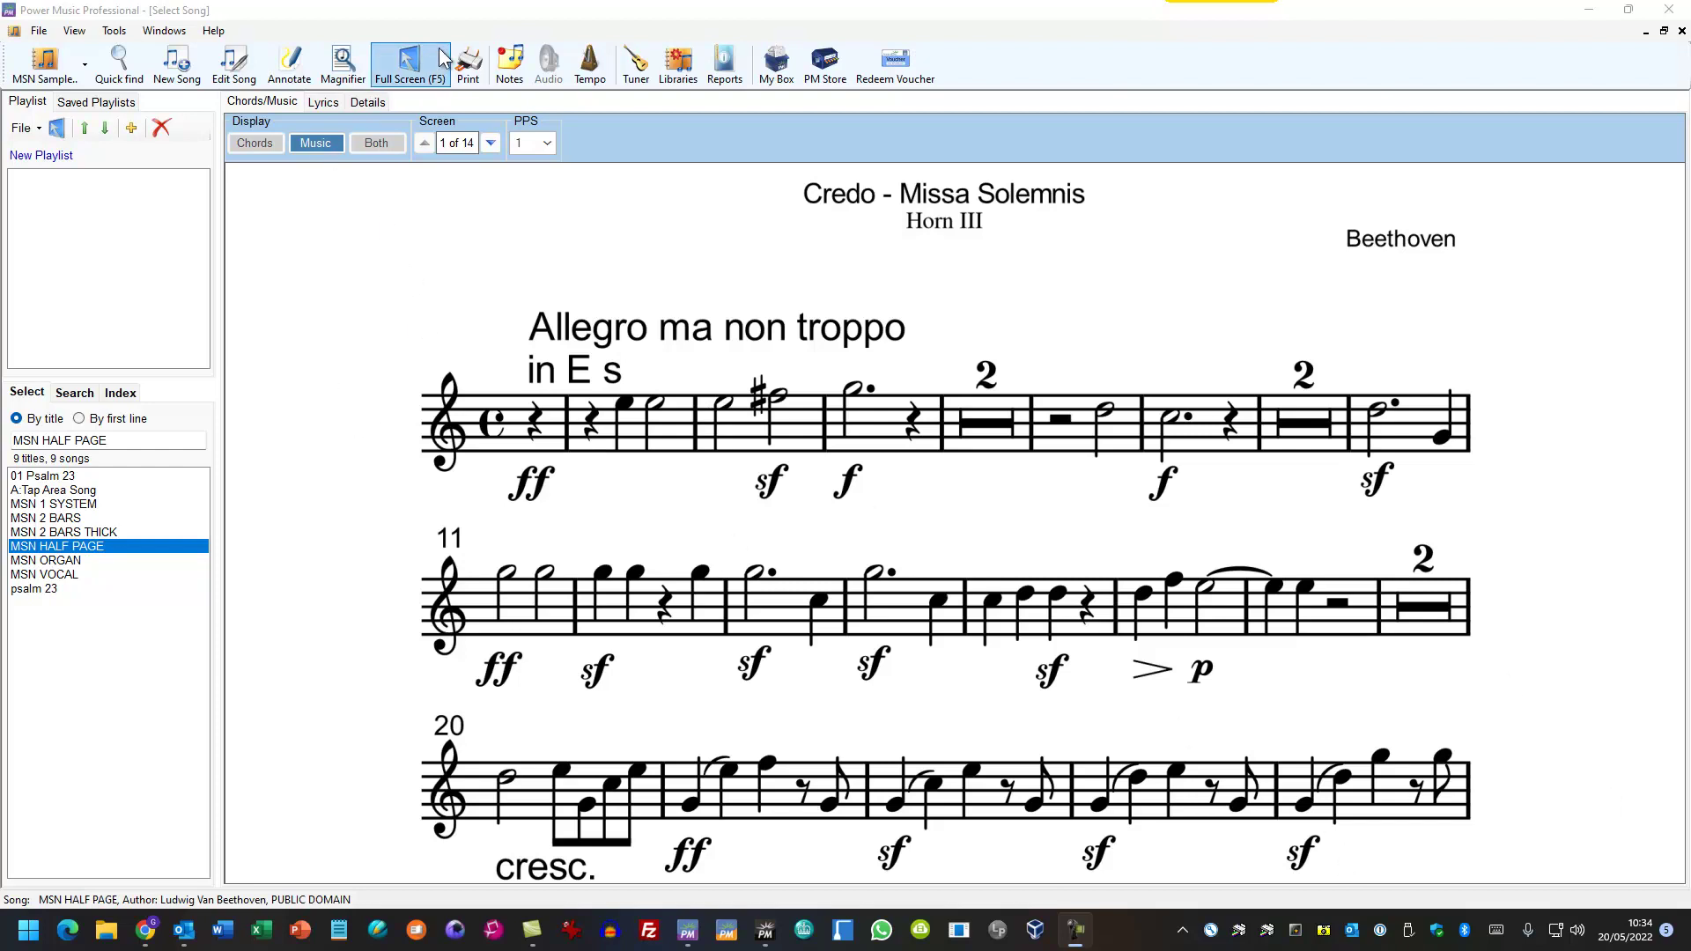
Show the MSN HALF PAGE music full screen, bring up its annotation tools, and exit without annotating
left_click(407, 61)
left_click(407, 62)
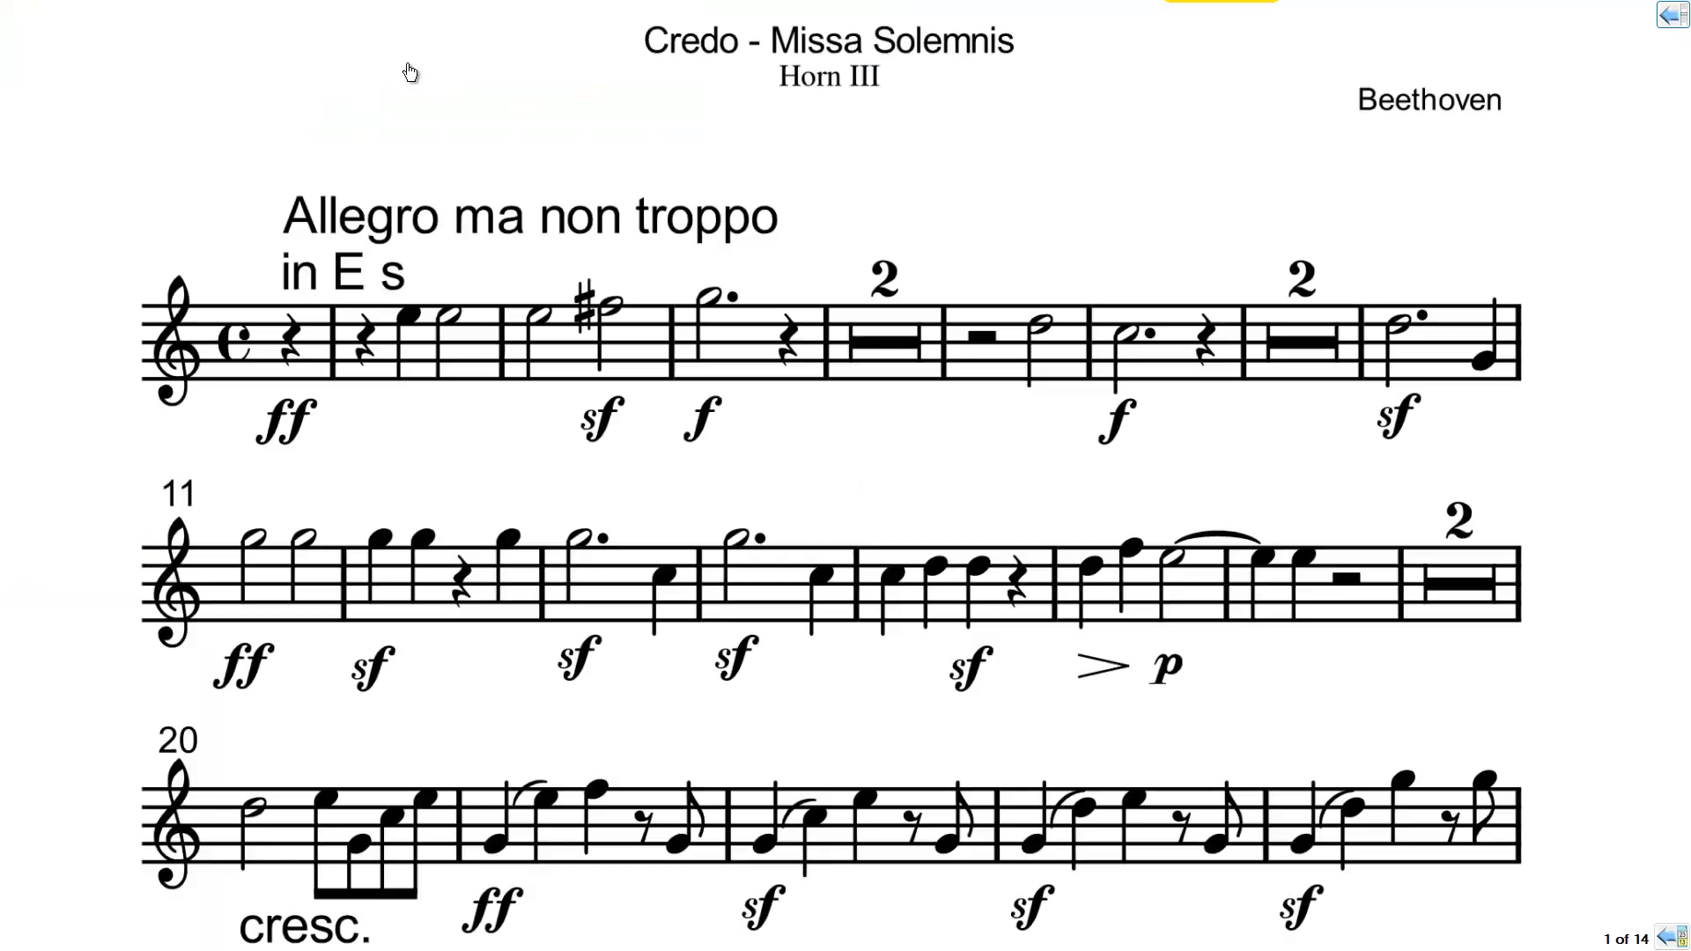
left_click(807, 505)
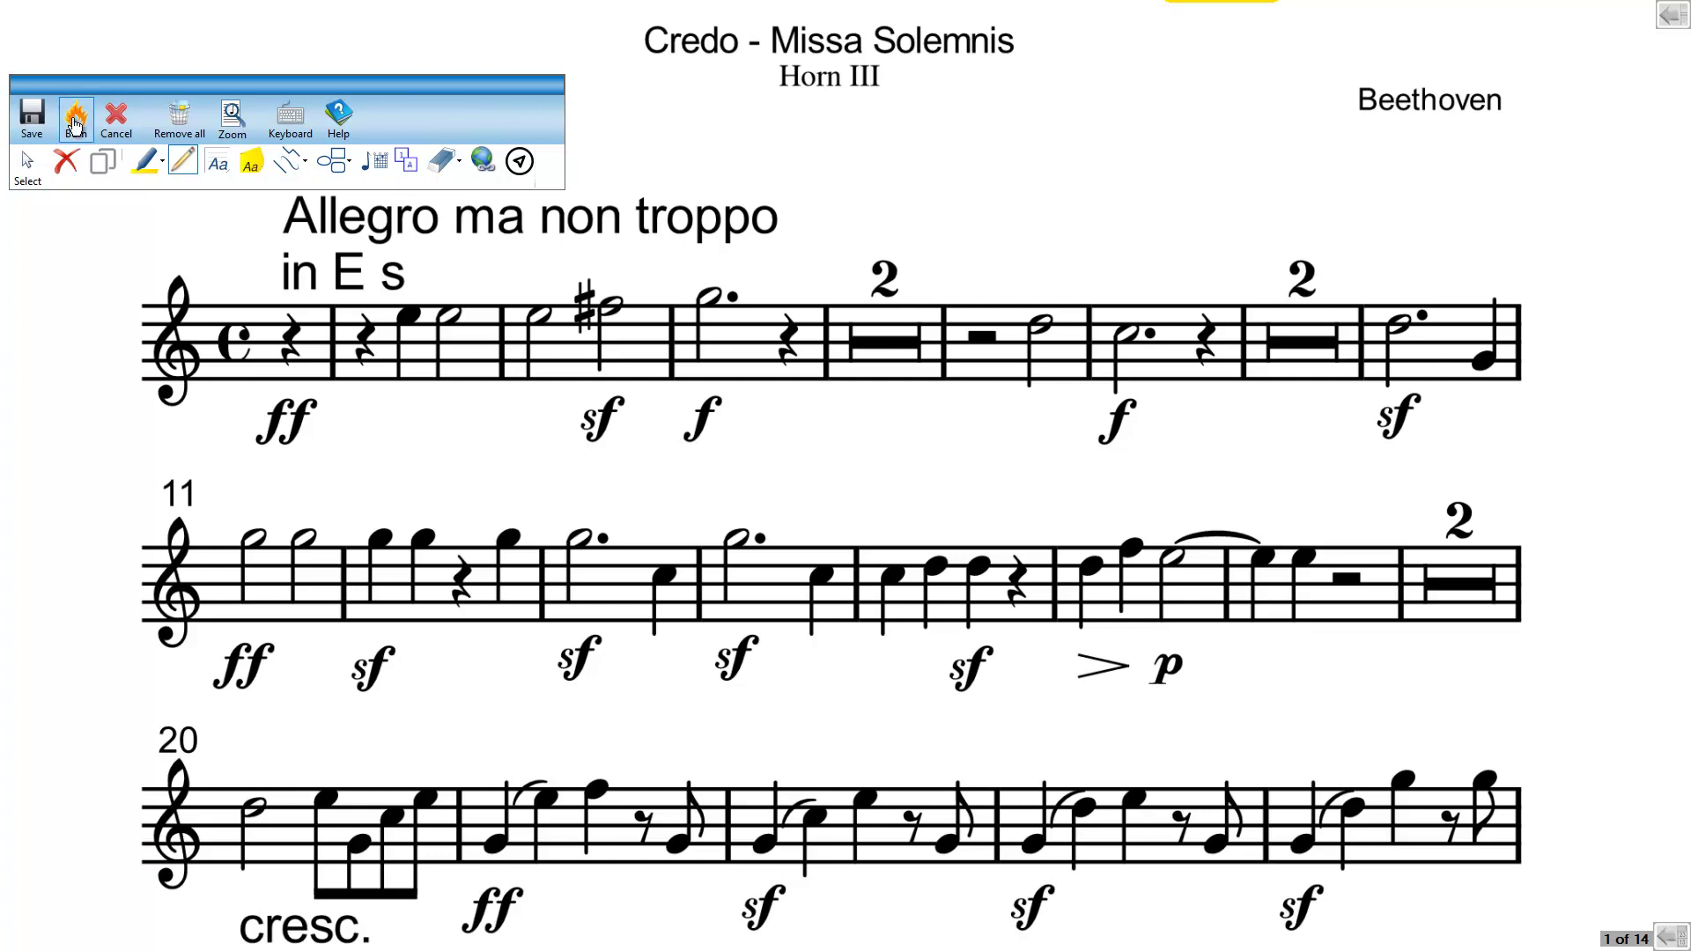
left_click(120, 119)
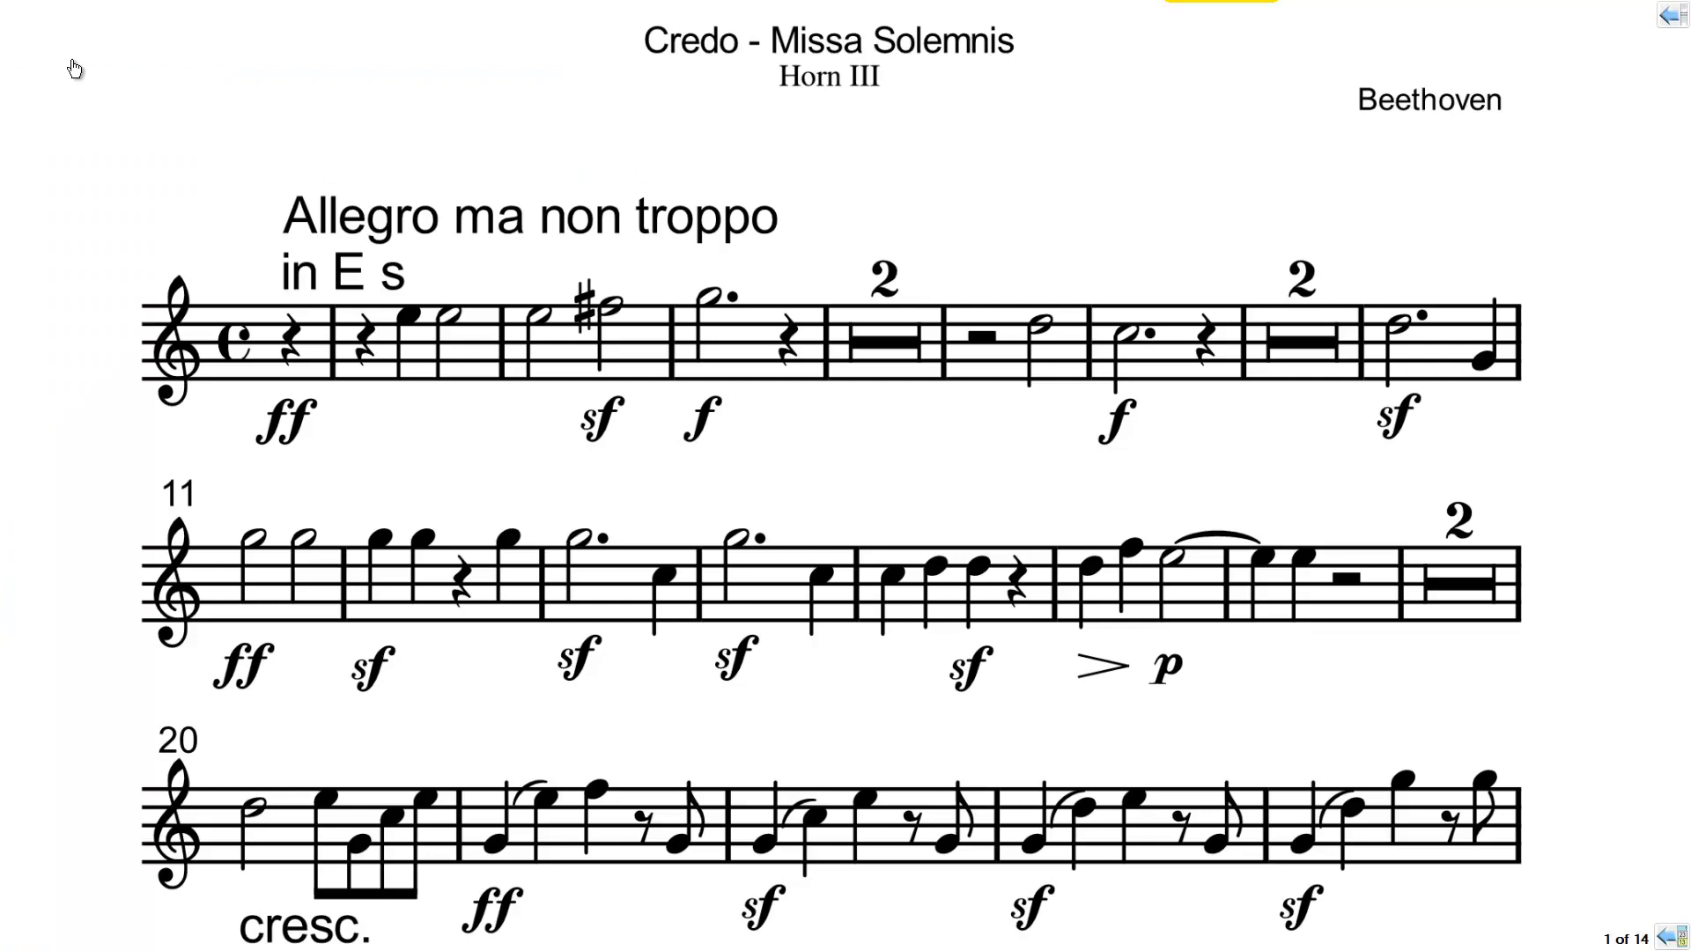
key("Escape")
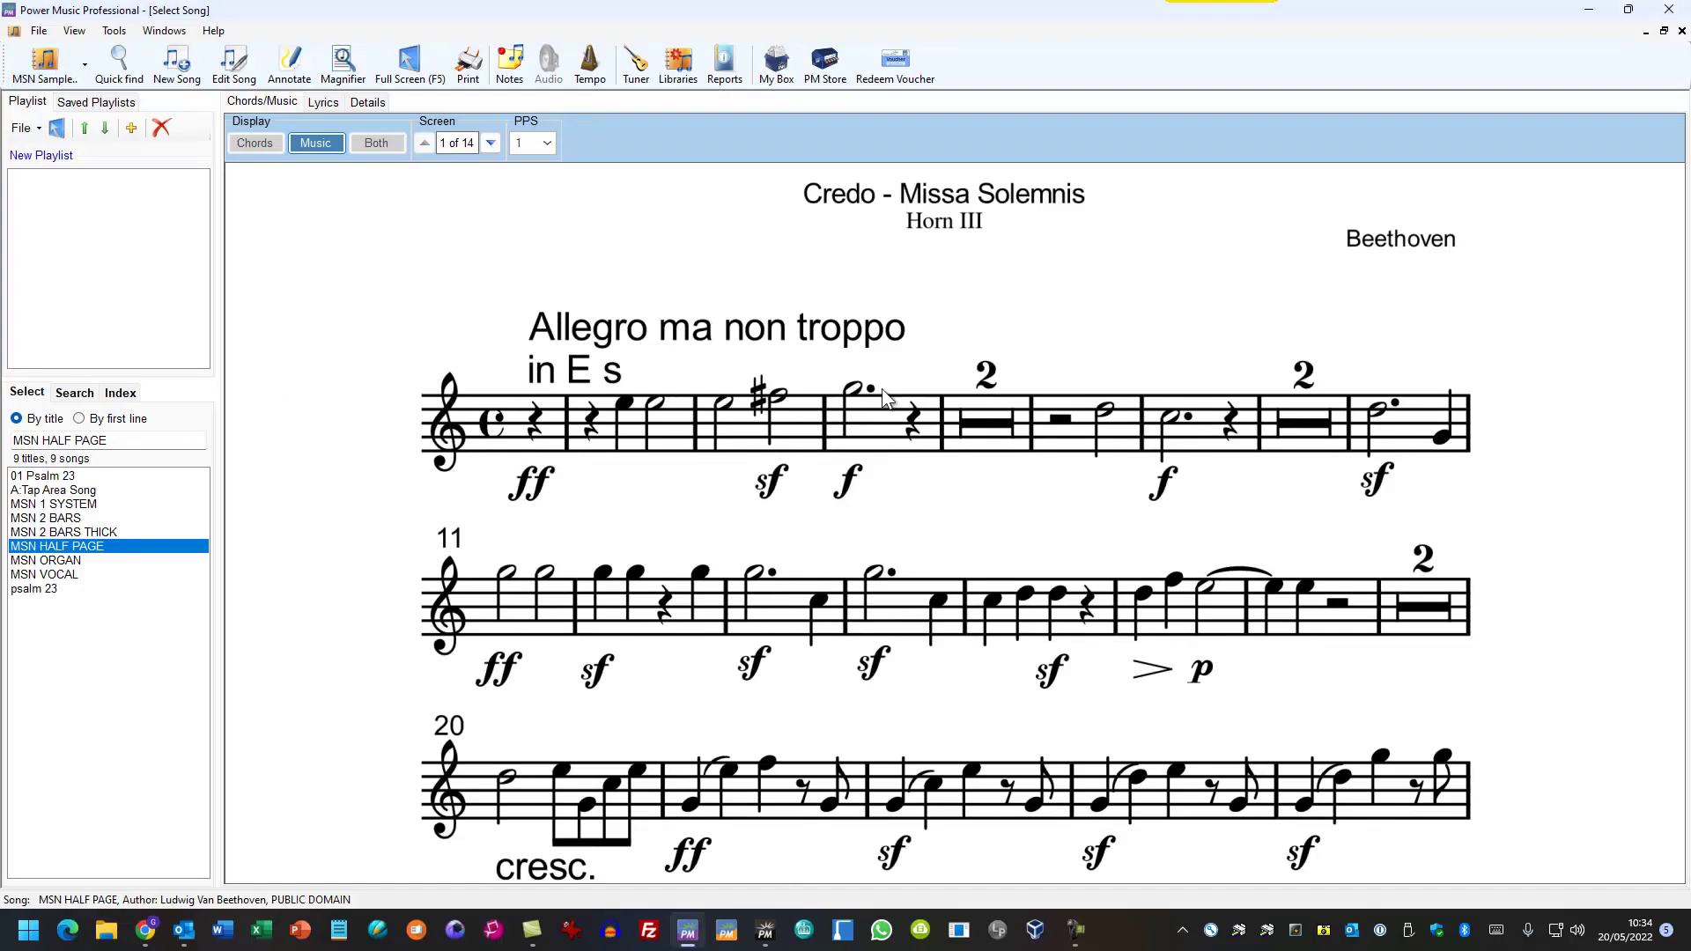
Close Power Music Professional and open the MSN HALF PAGE music for annotation from the MSN Samples for PMAF library
left_click(1671, 12)
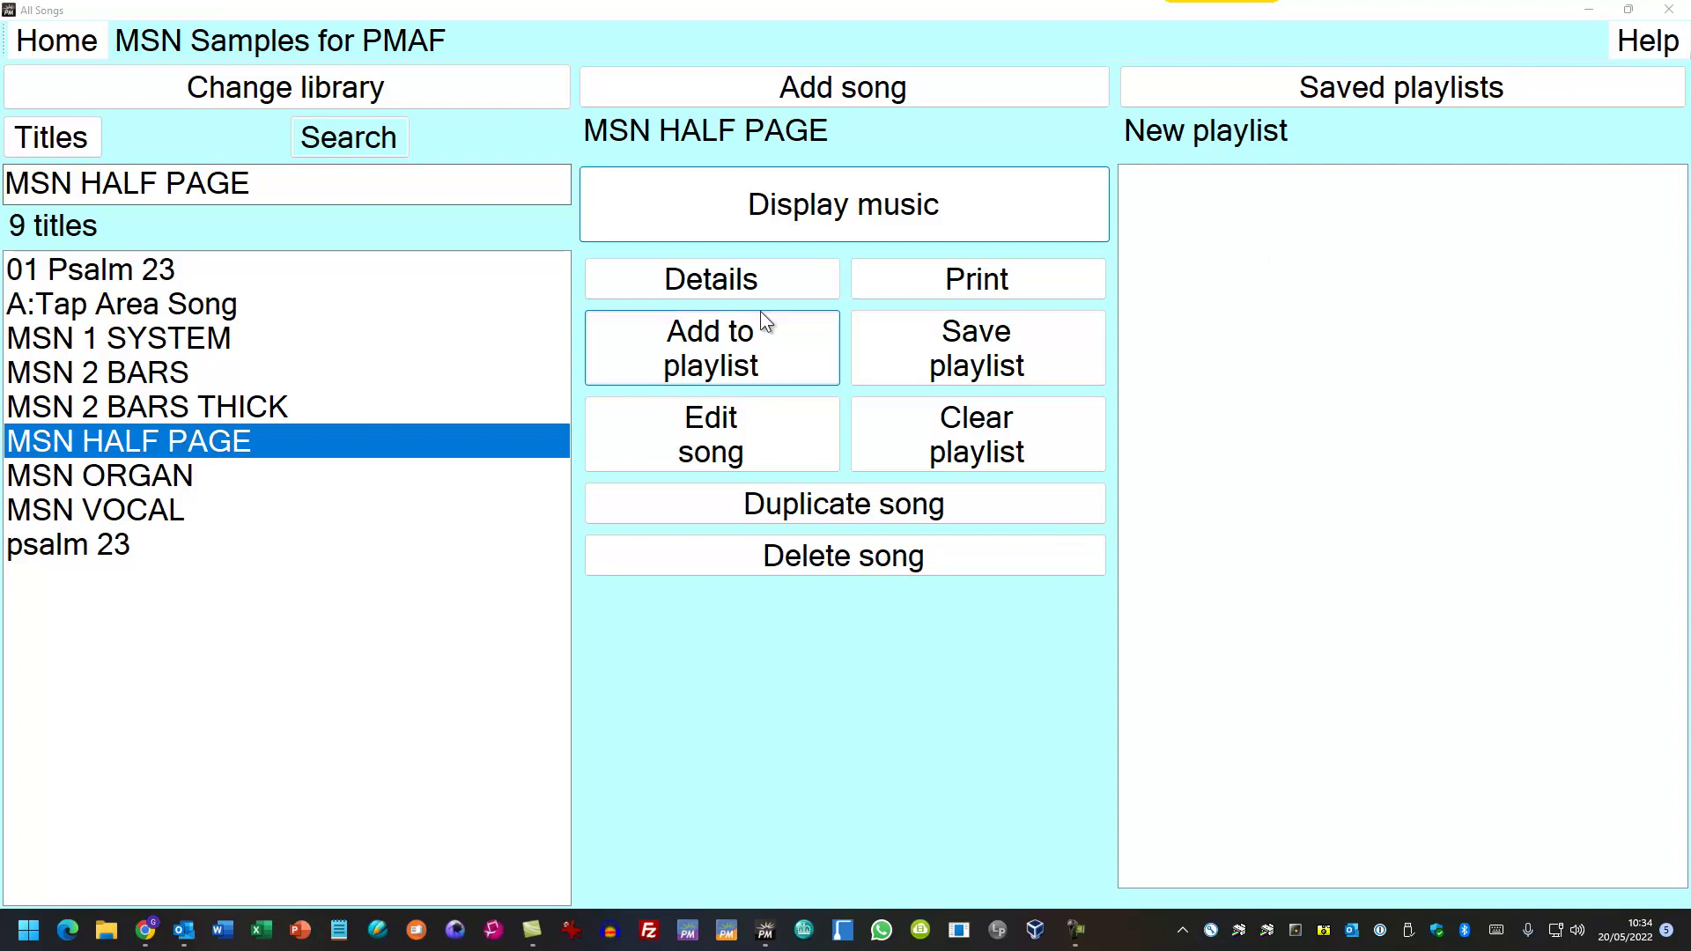
left_click(865, 207)
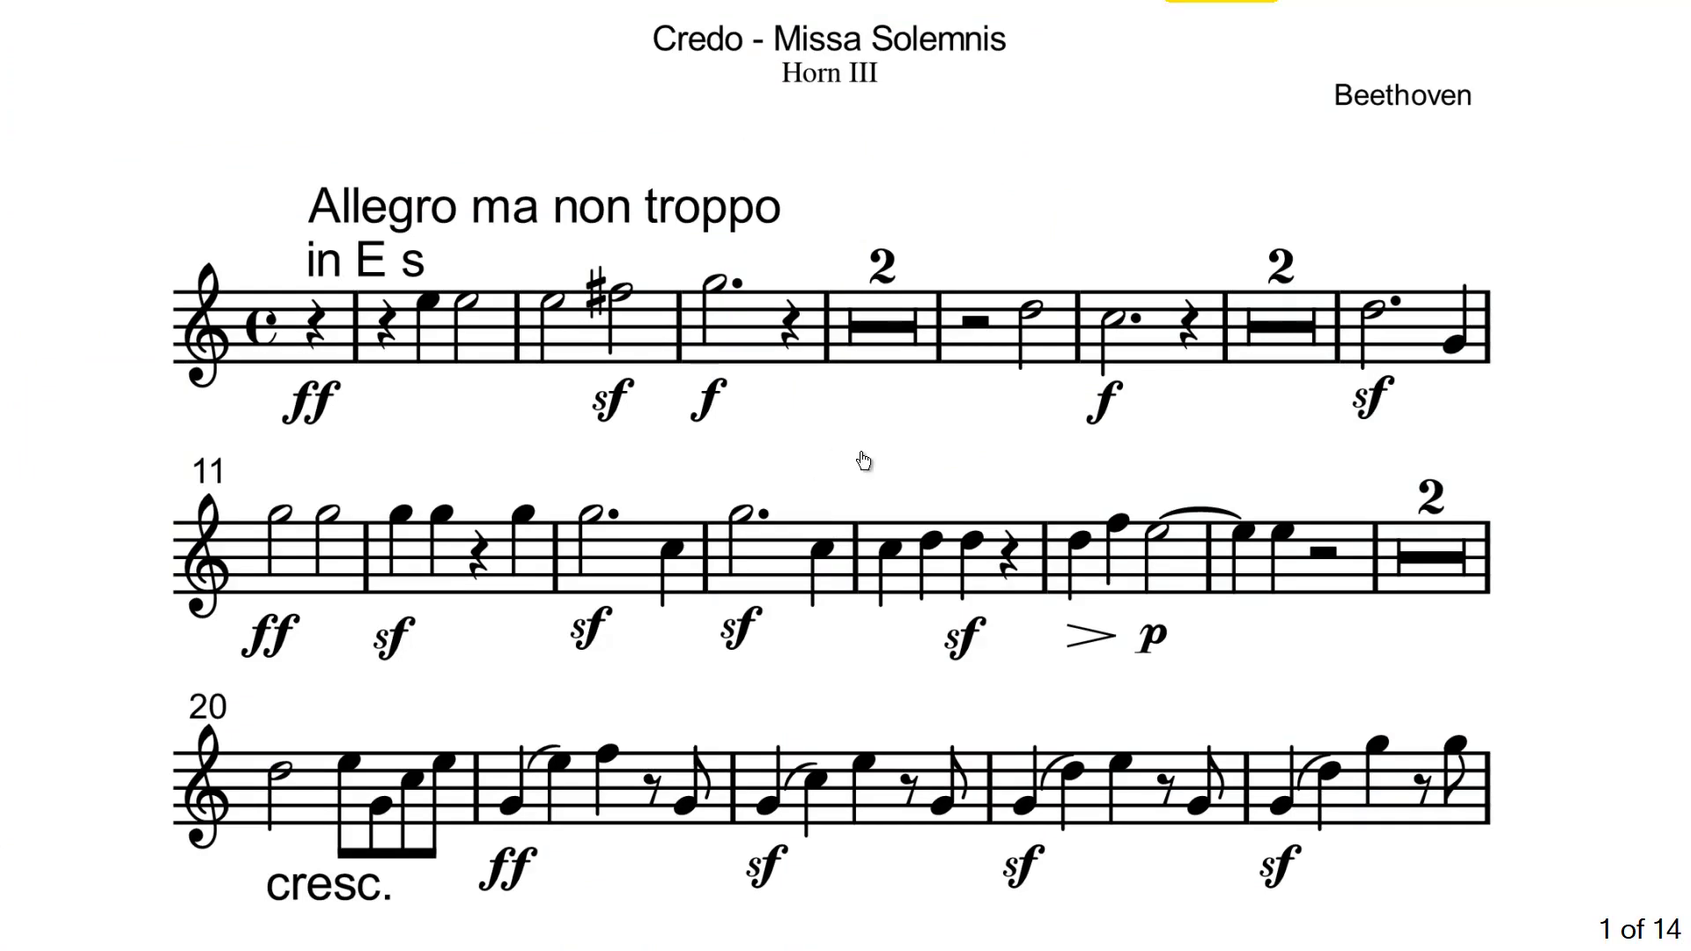
right_click(831, 466)
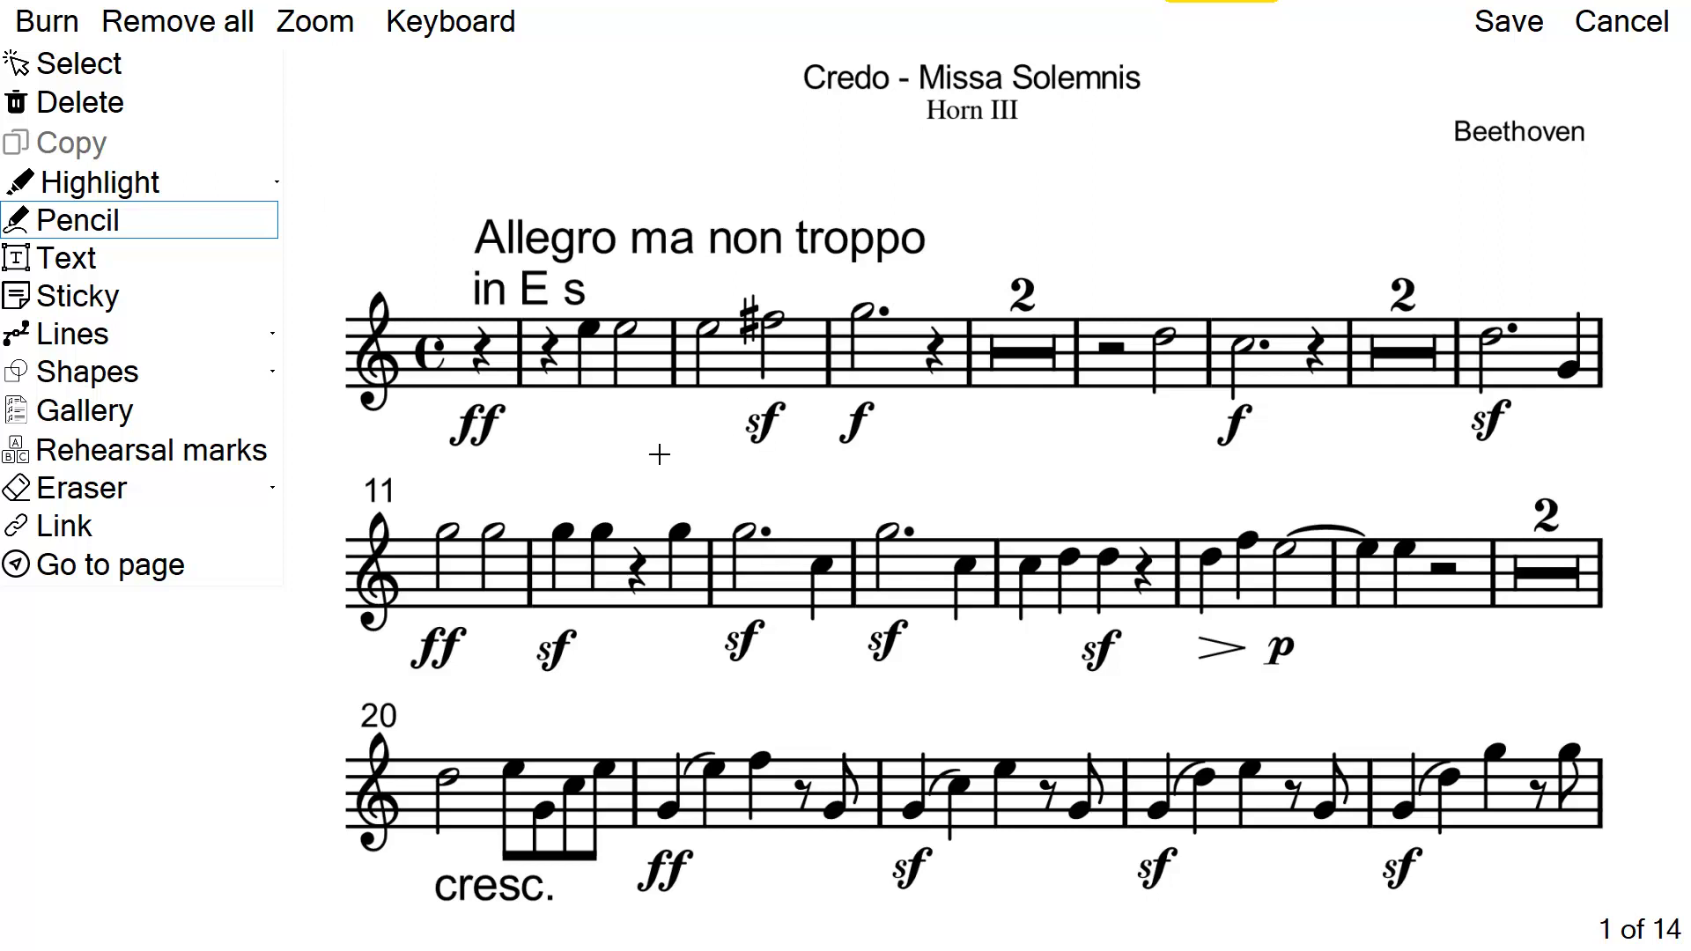
Mark the first line's sharp sign with a Broad freehand highlight and circle its opening ff with the Pencil
left_click(264, 191)
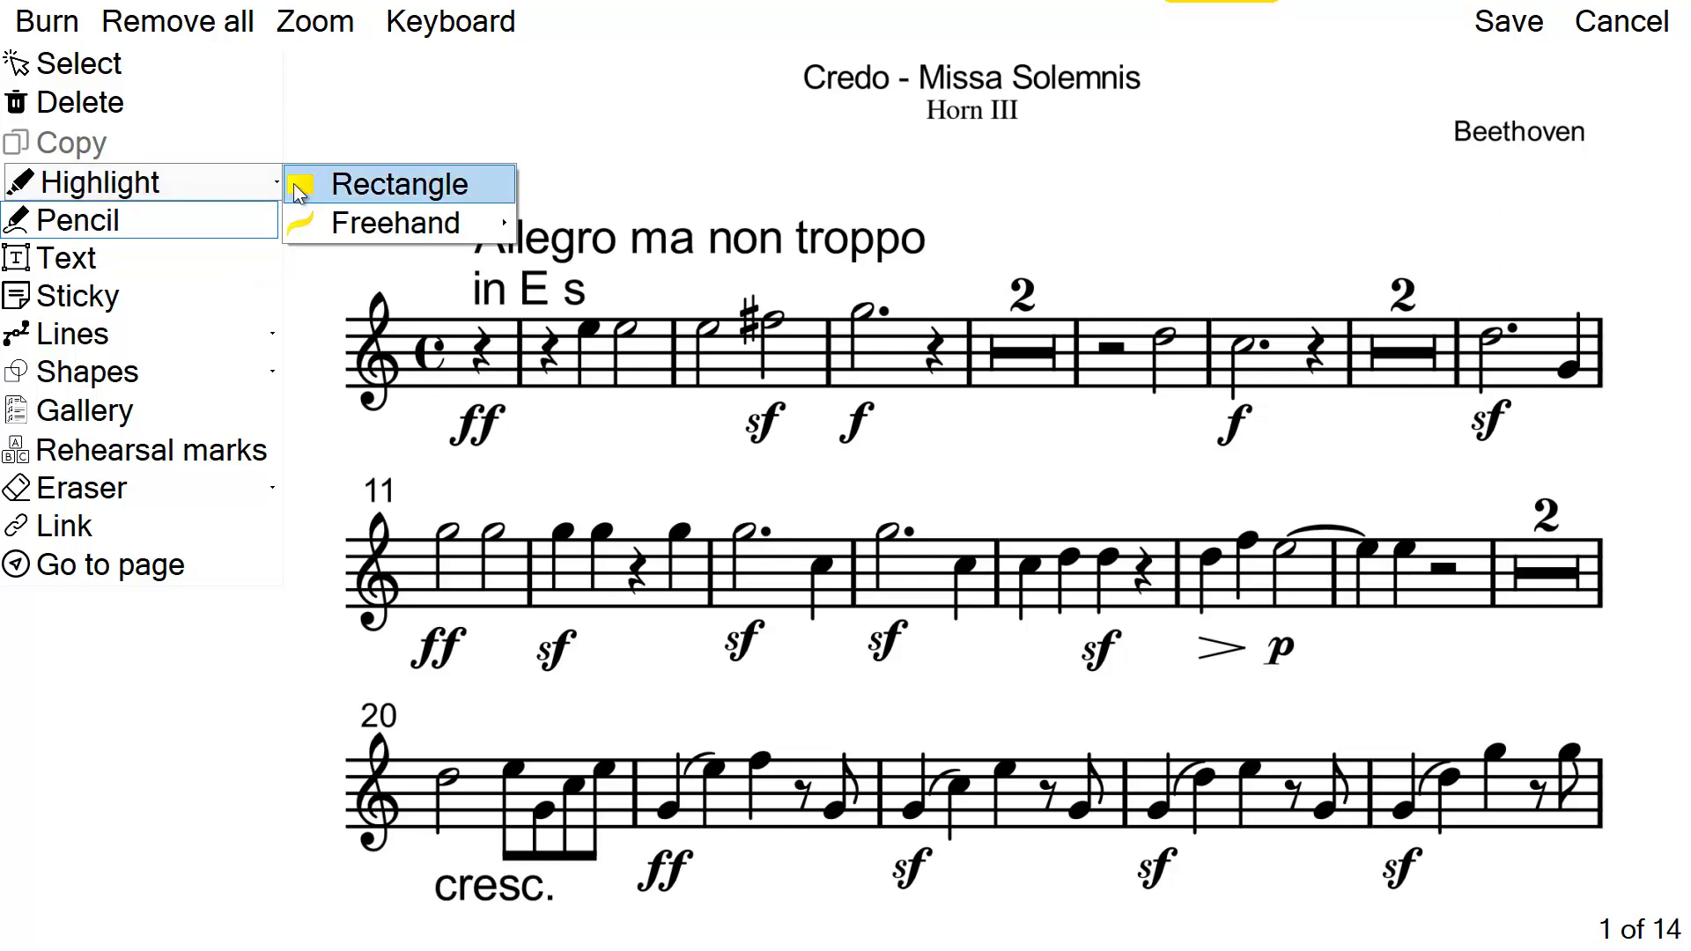
mouse_move(384, 218)
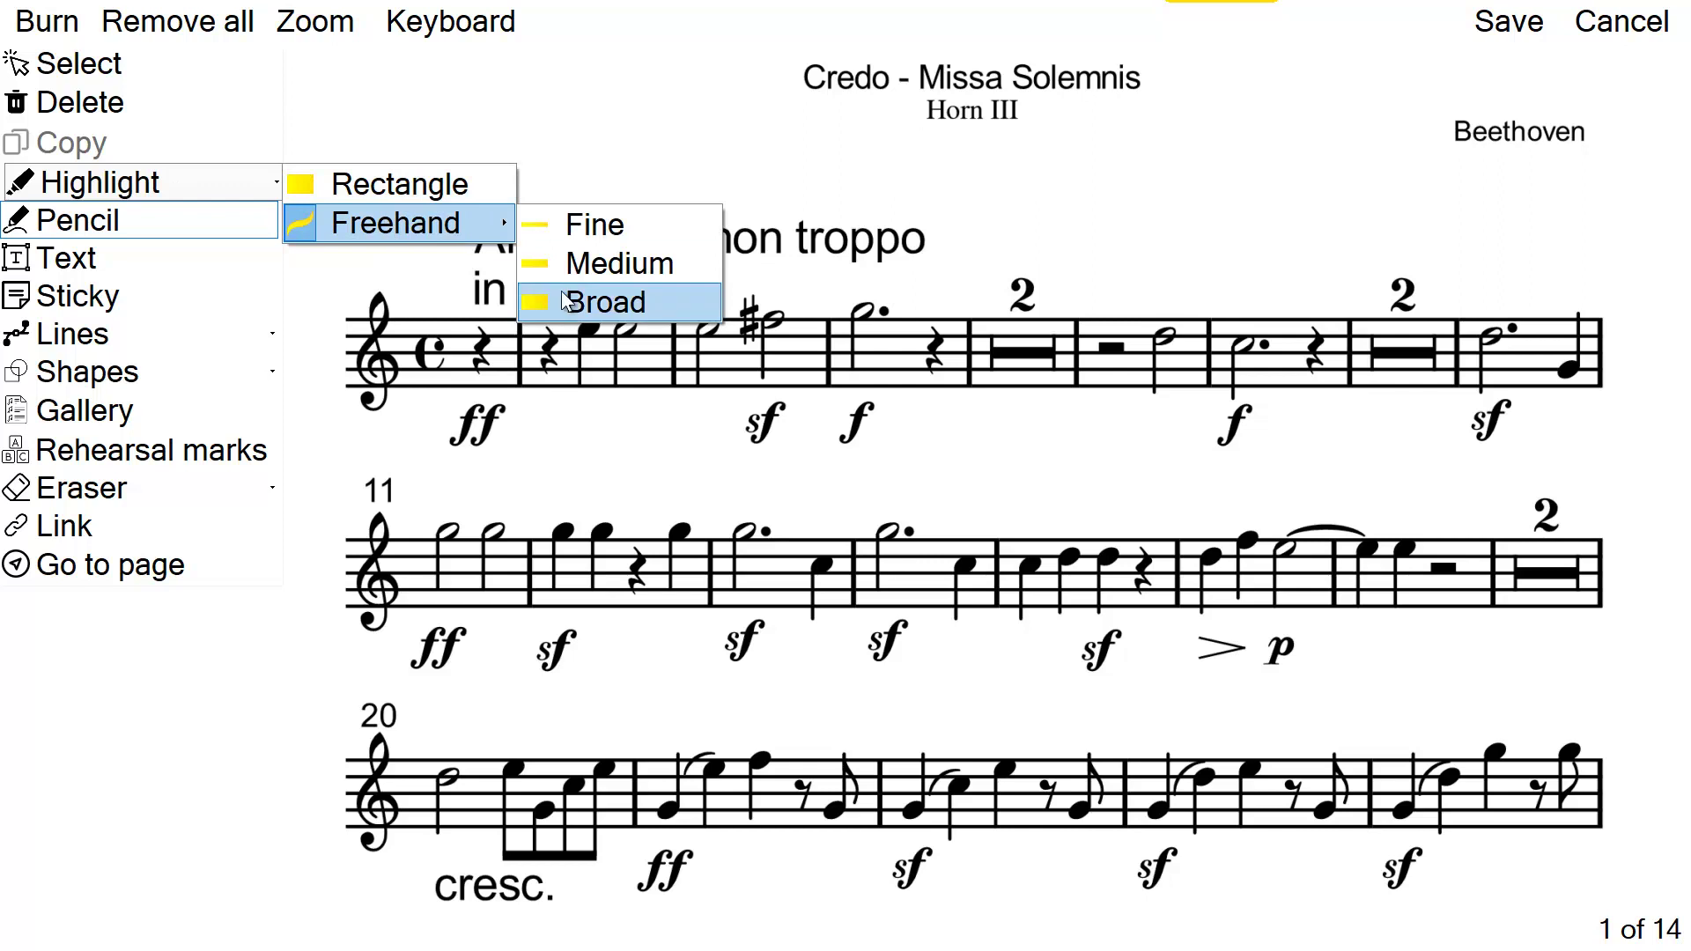
left_click(601, 301)
mouse_move(770, 293)
left_mouse_down()
mouse_move(750, 299)
mouse_move(744, 348)
mouse_move(748, 326)
left_mouse_up()
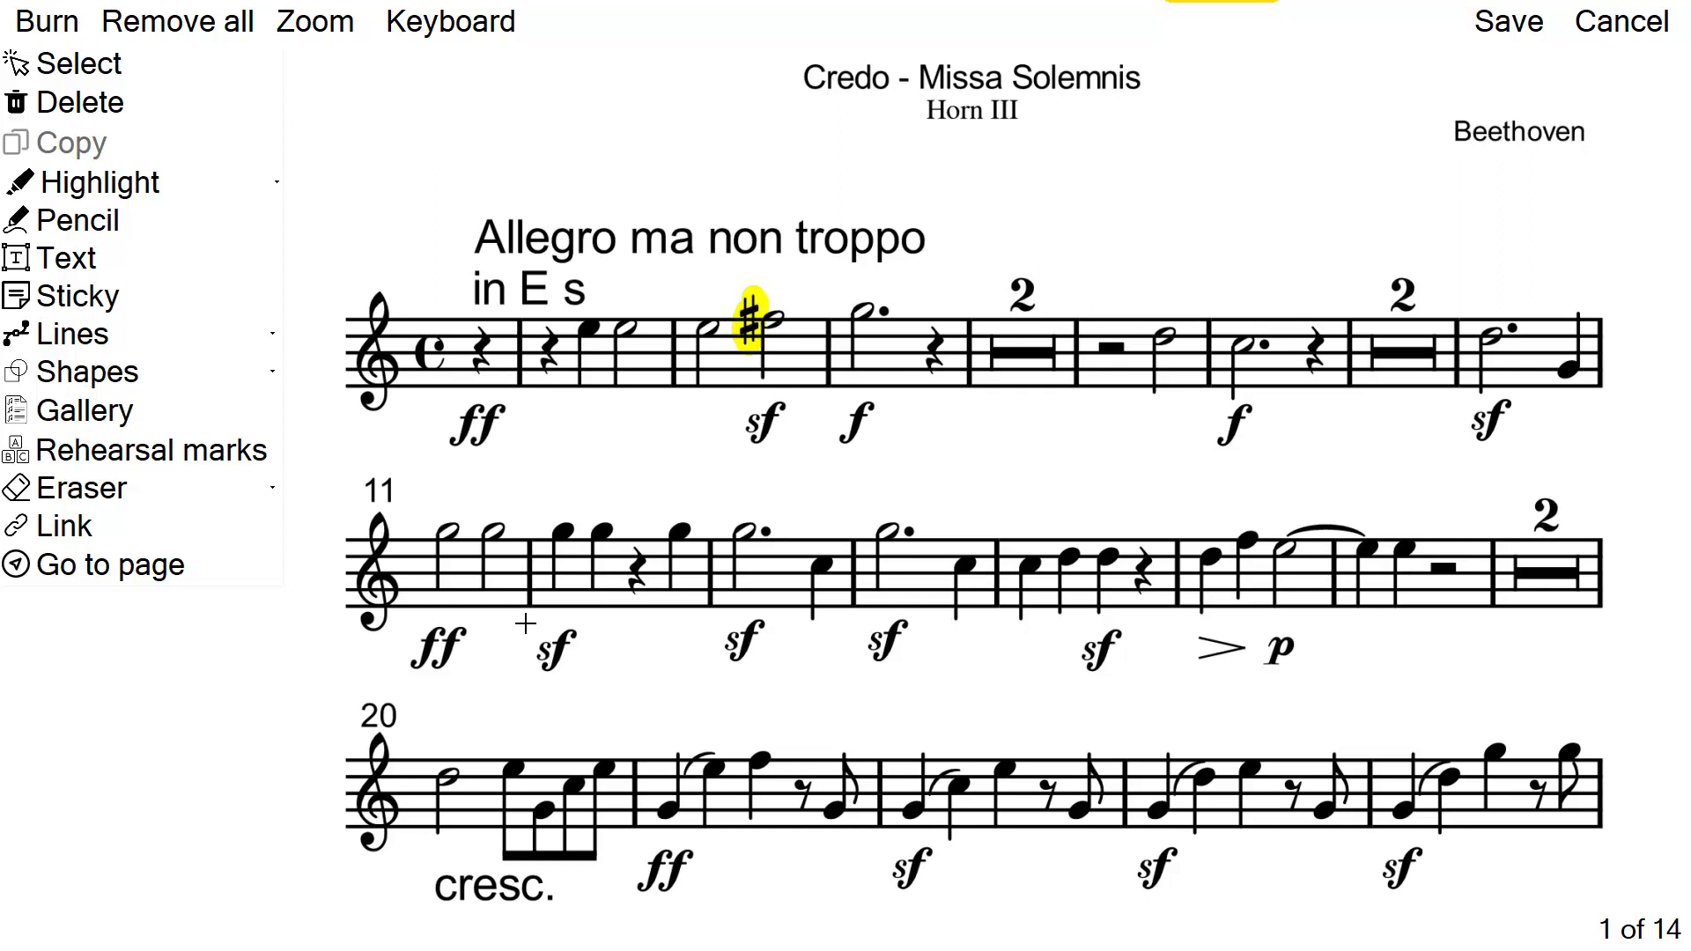
left_click(109, 228)
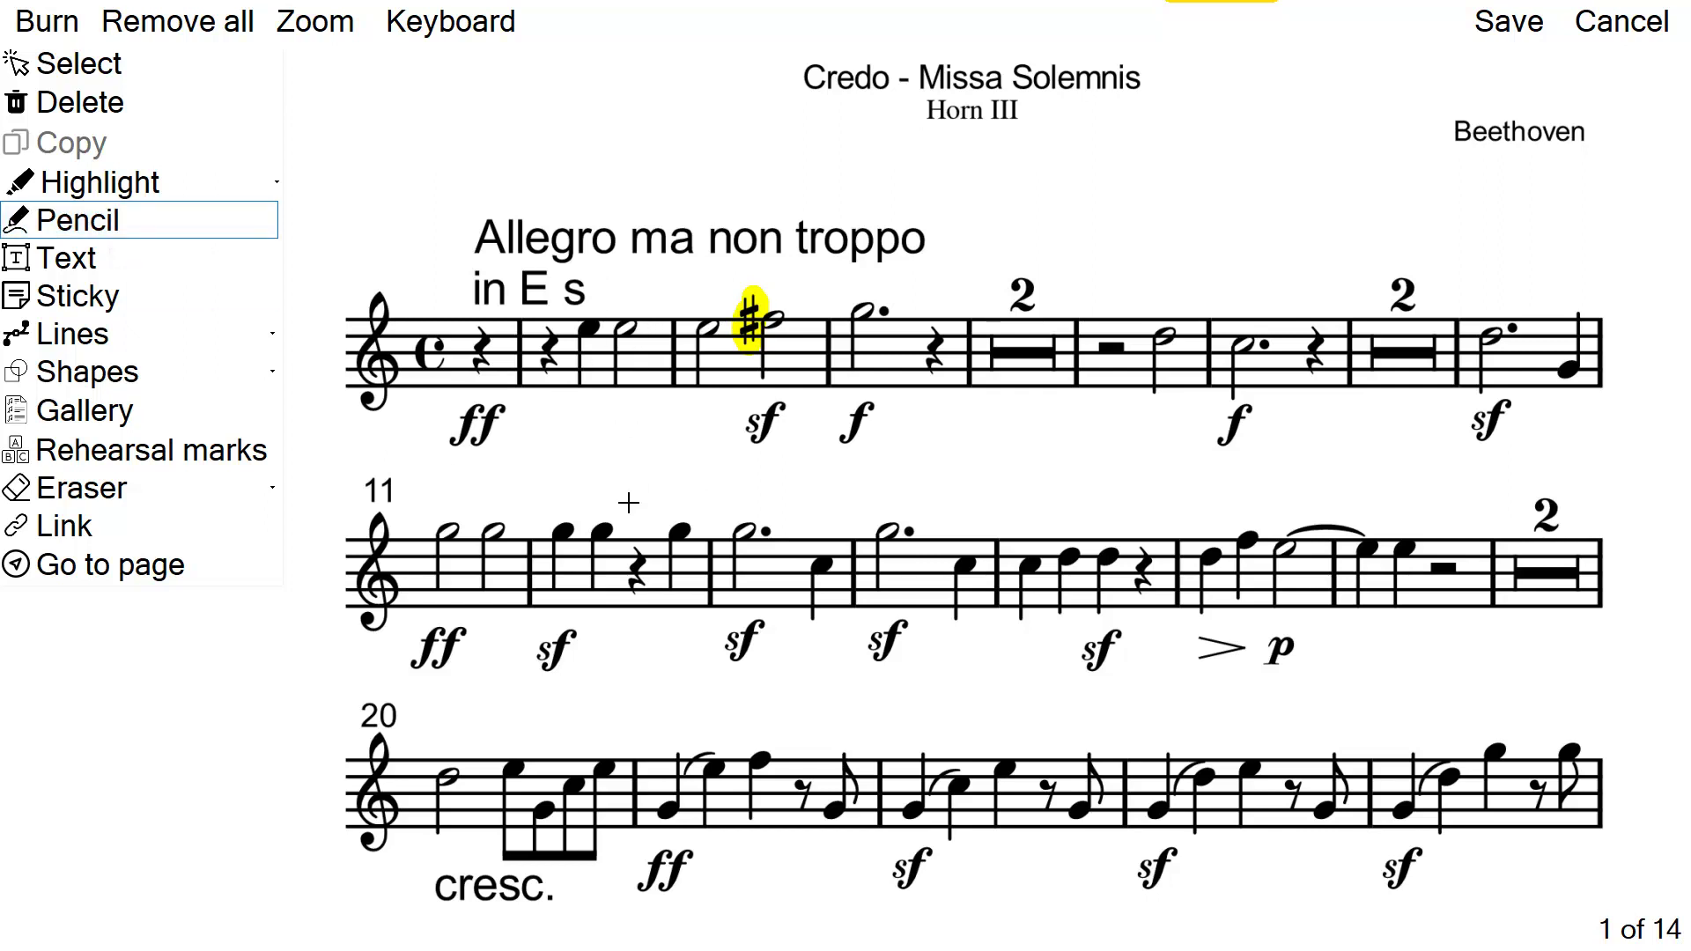
mouse_move(525, 400)
left_mouse_down()
mouse_move(554, 446)
mouse_move(517, 400)
left_mouse_up()
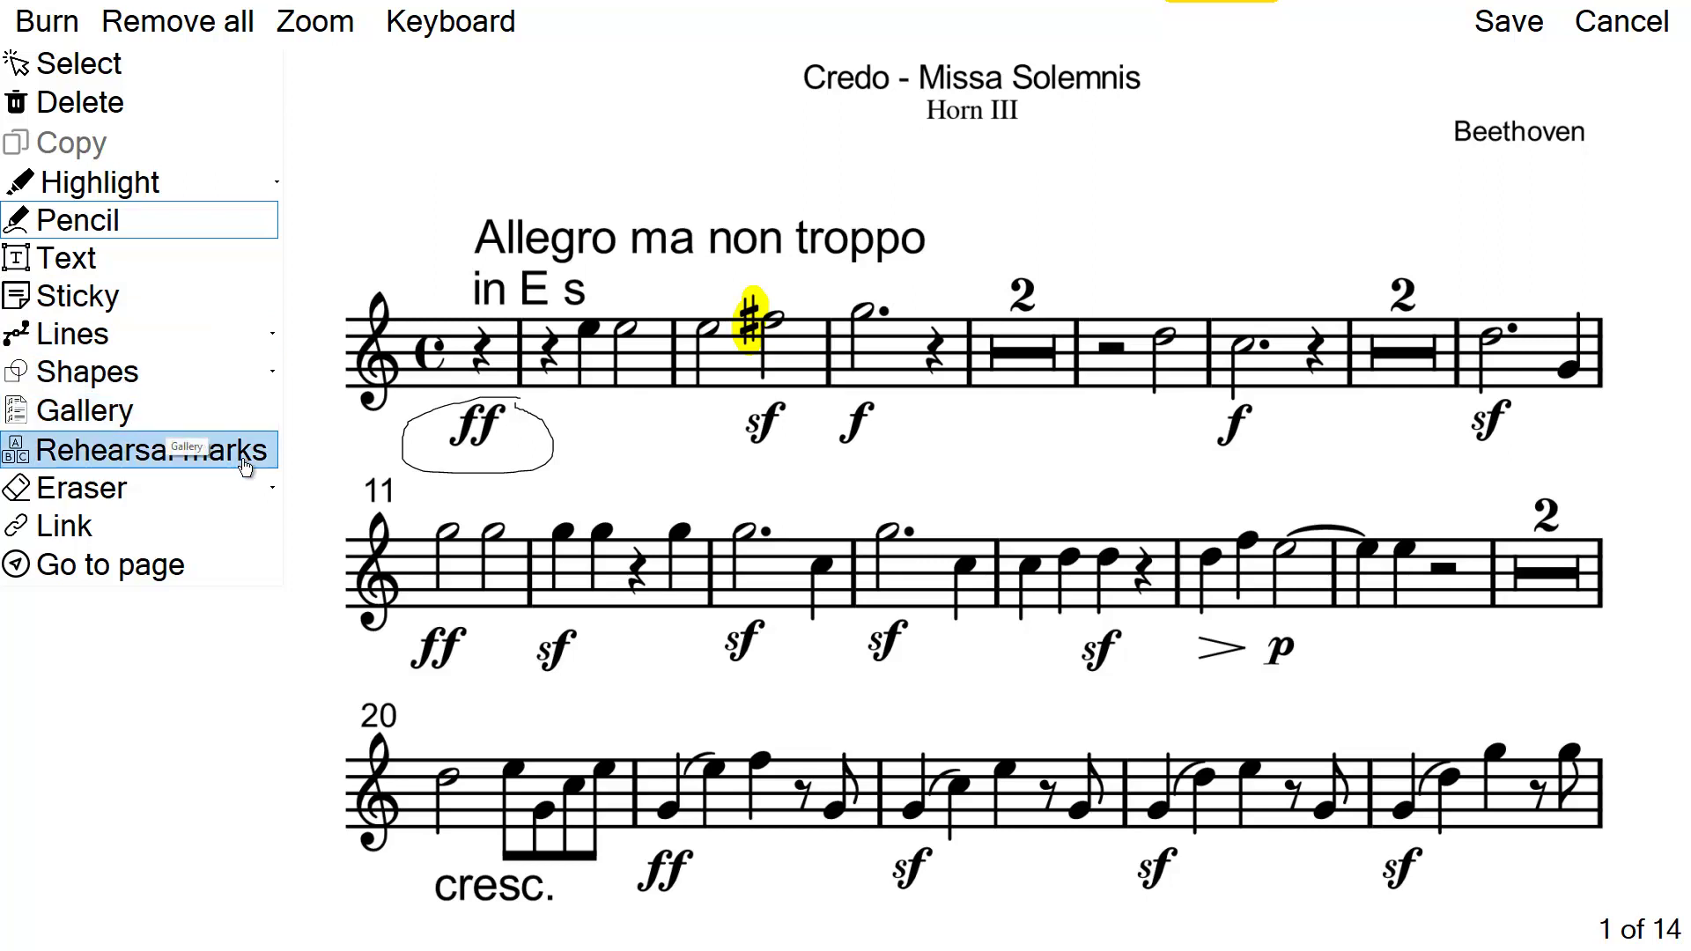
Insert a slightly enlarged blue rehearsal mark 1 above the second line, just before its final two-bar rest
left_click(173, 454)
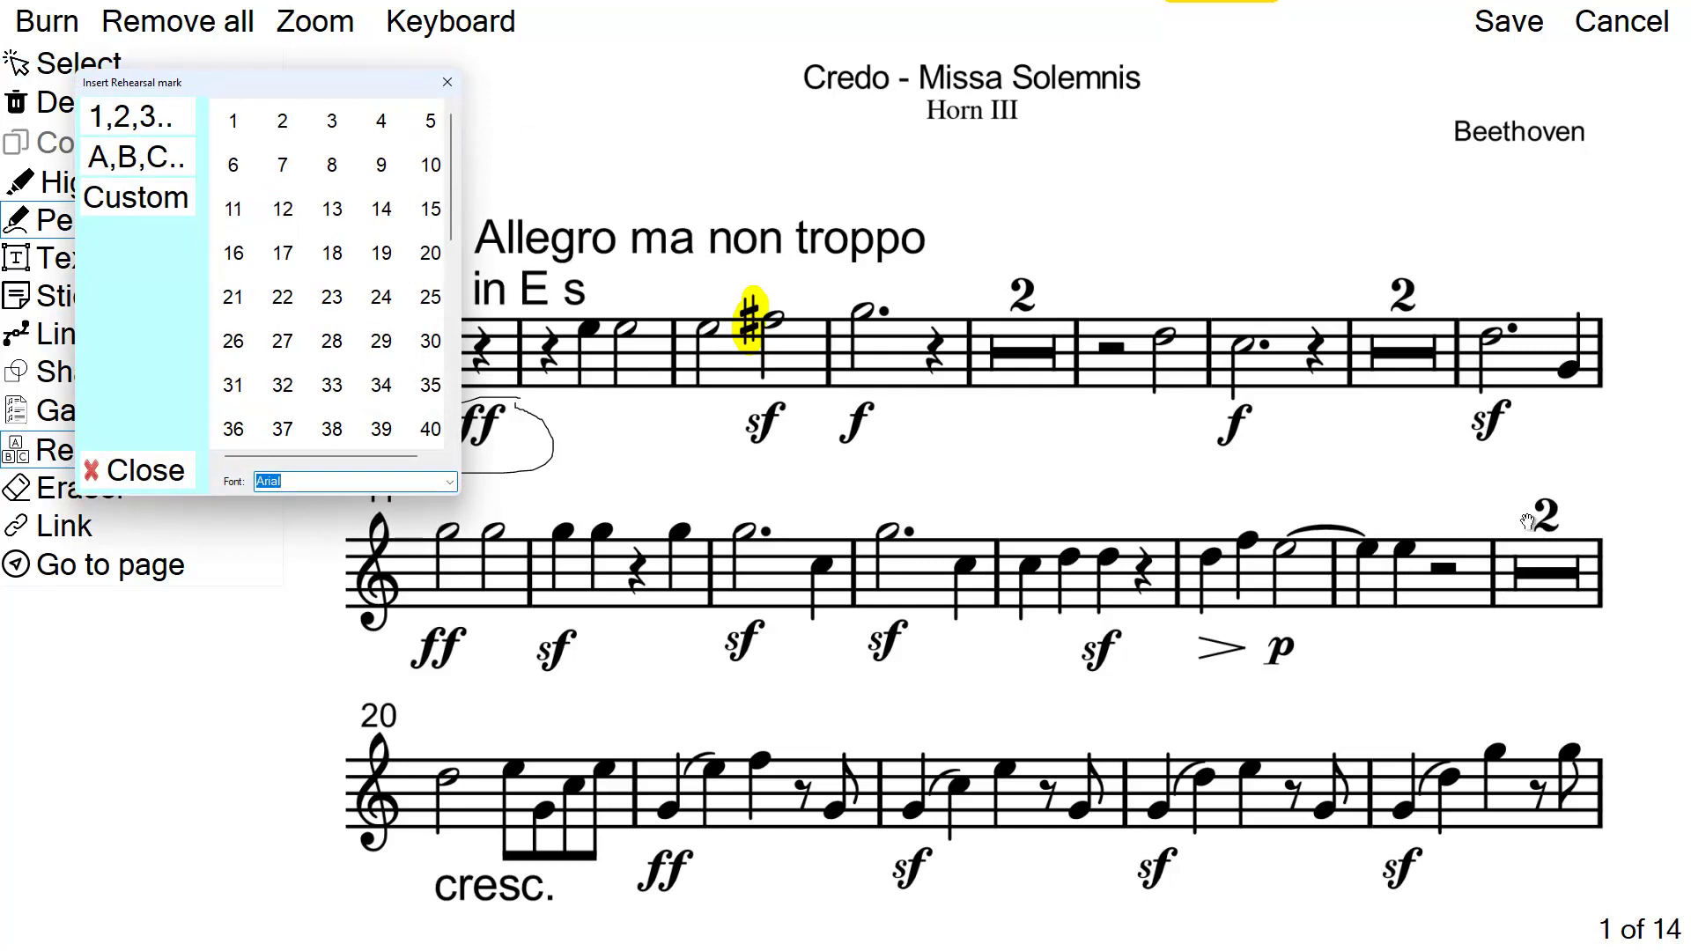
left_click(234, 123)
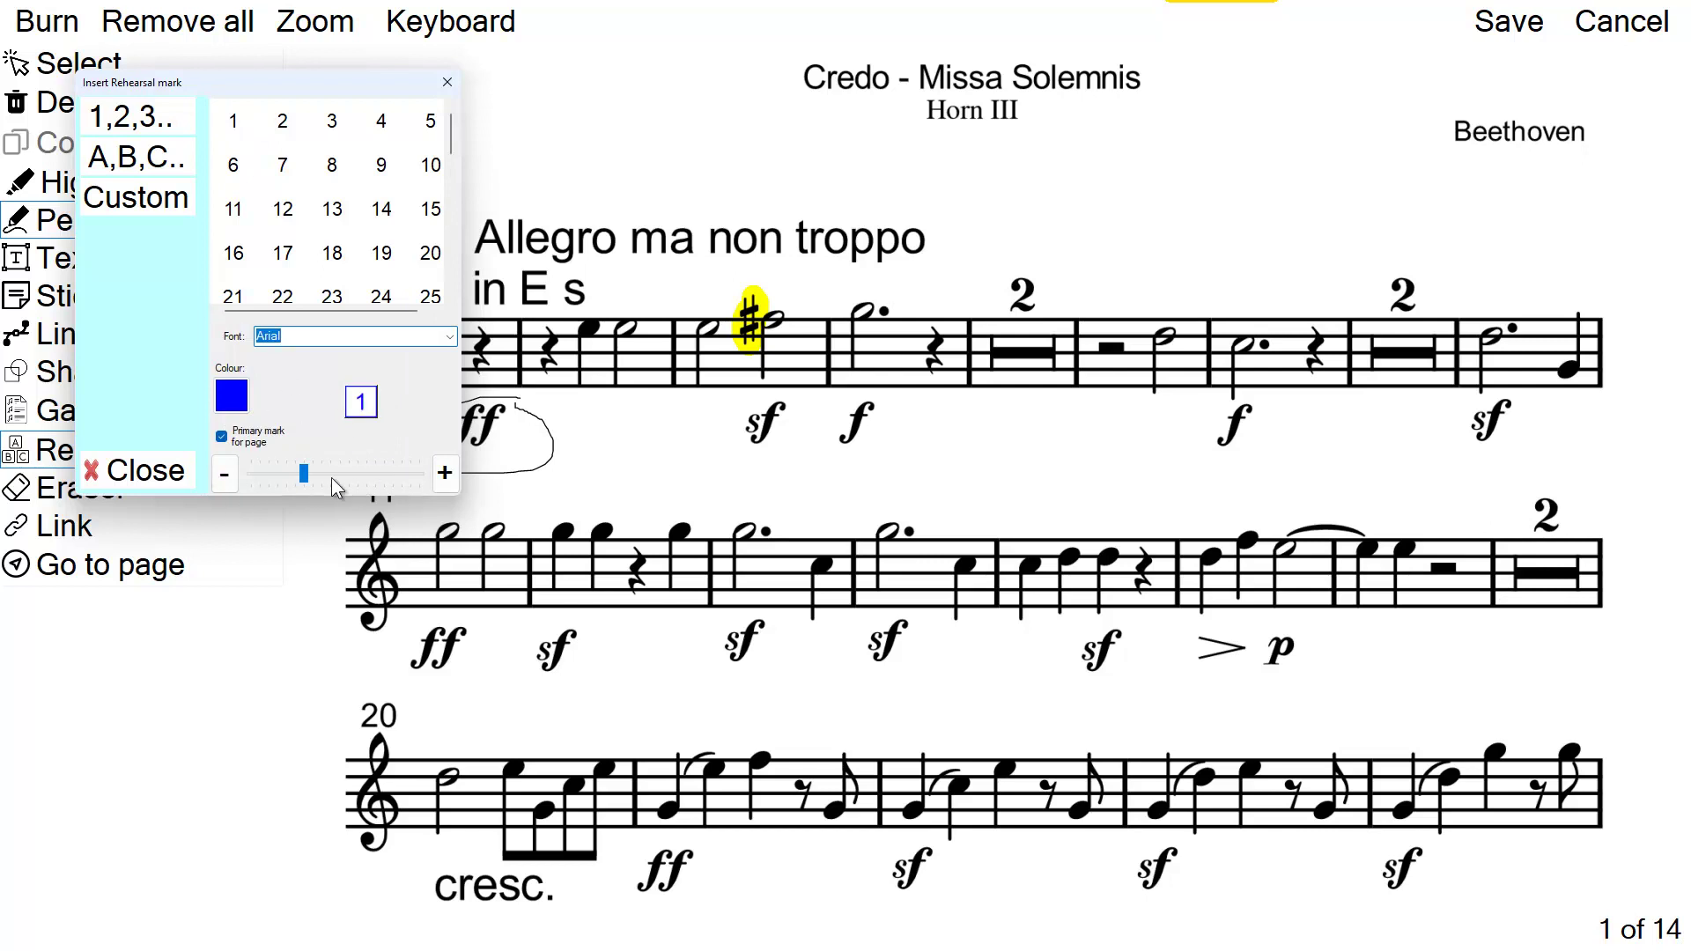
left_click_drag(305, 473, 320, 478)
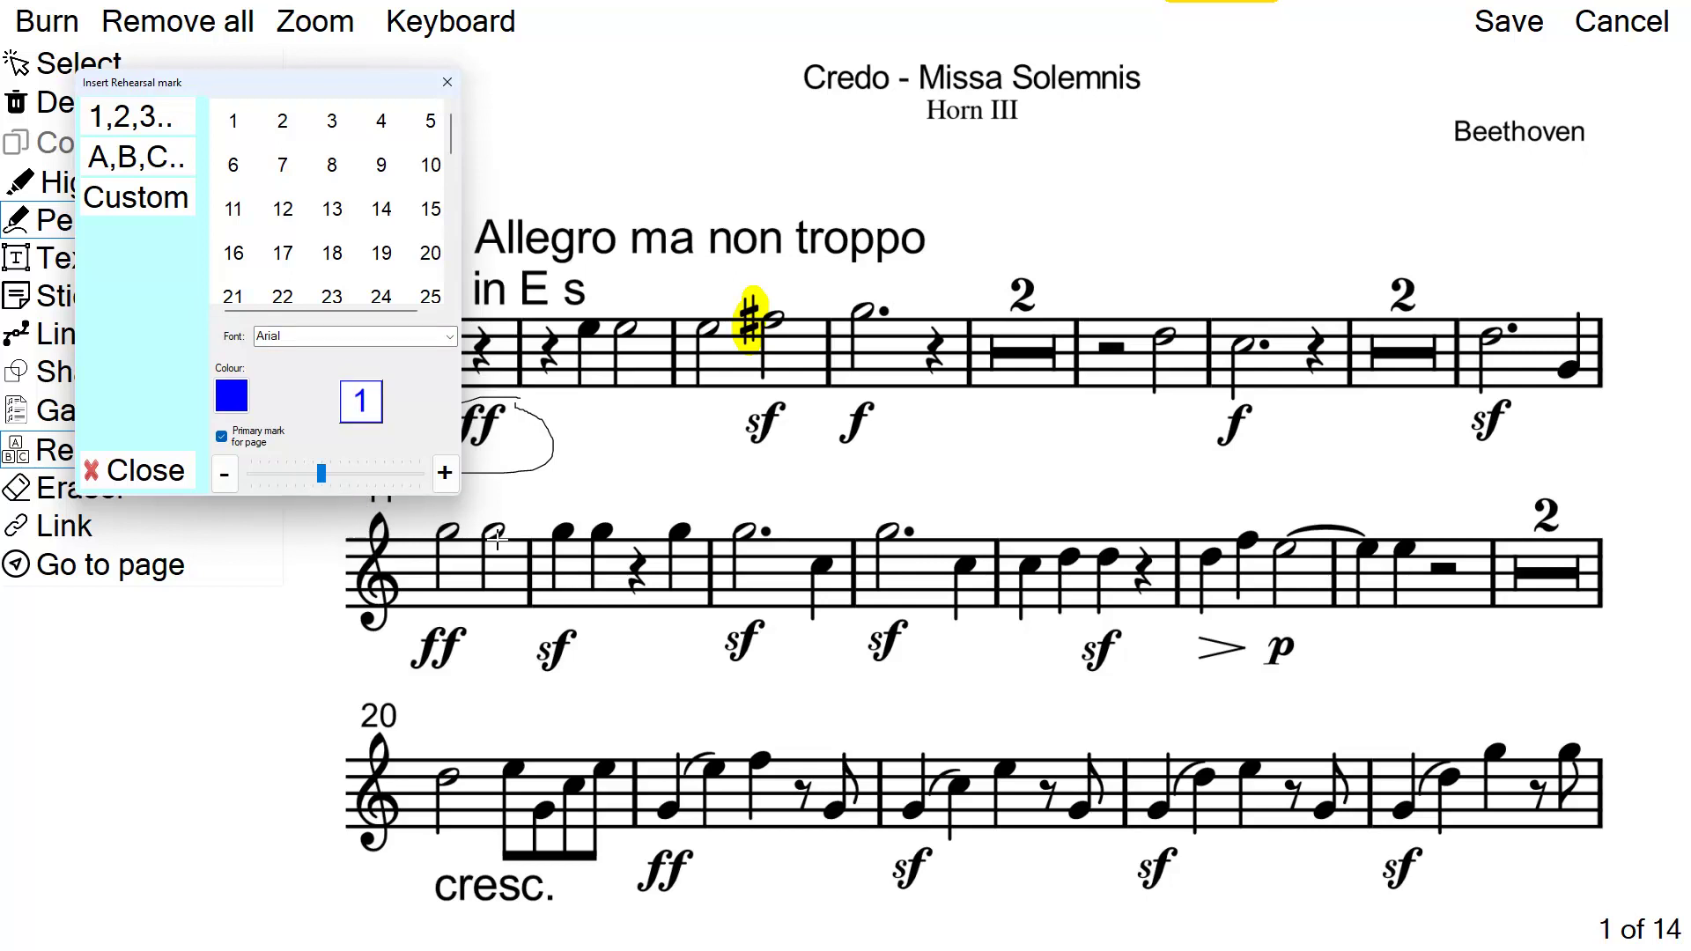
left_click(1488, 488)
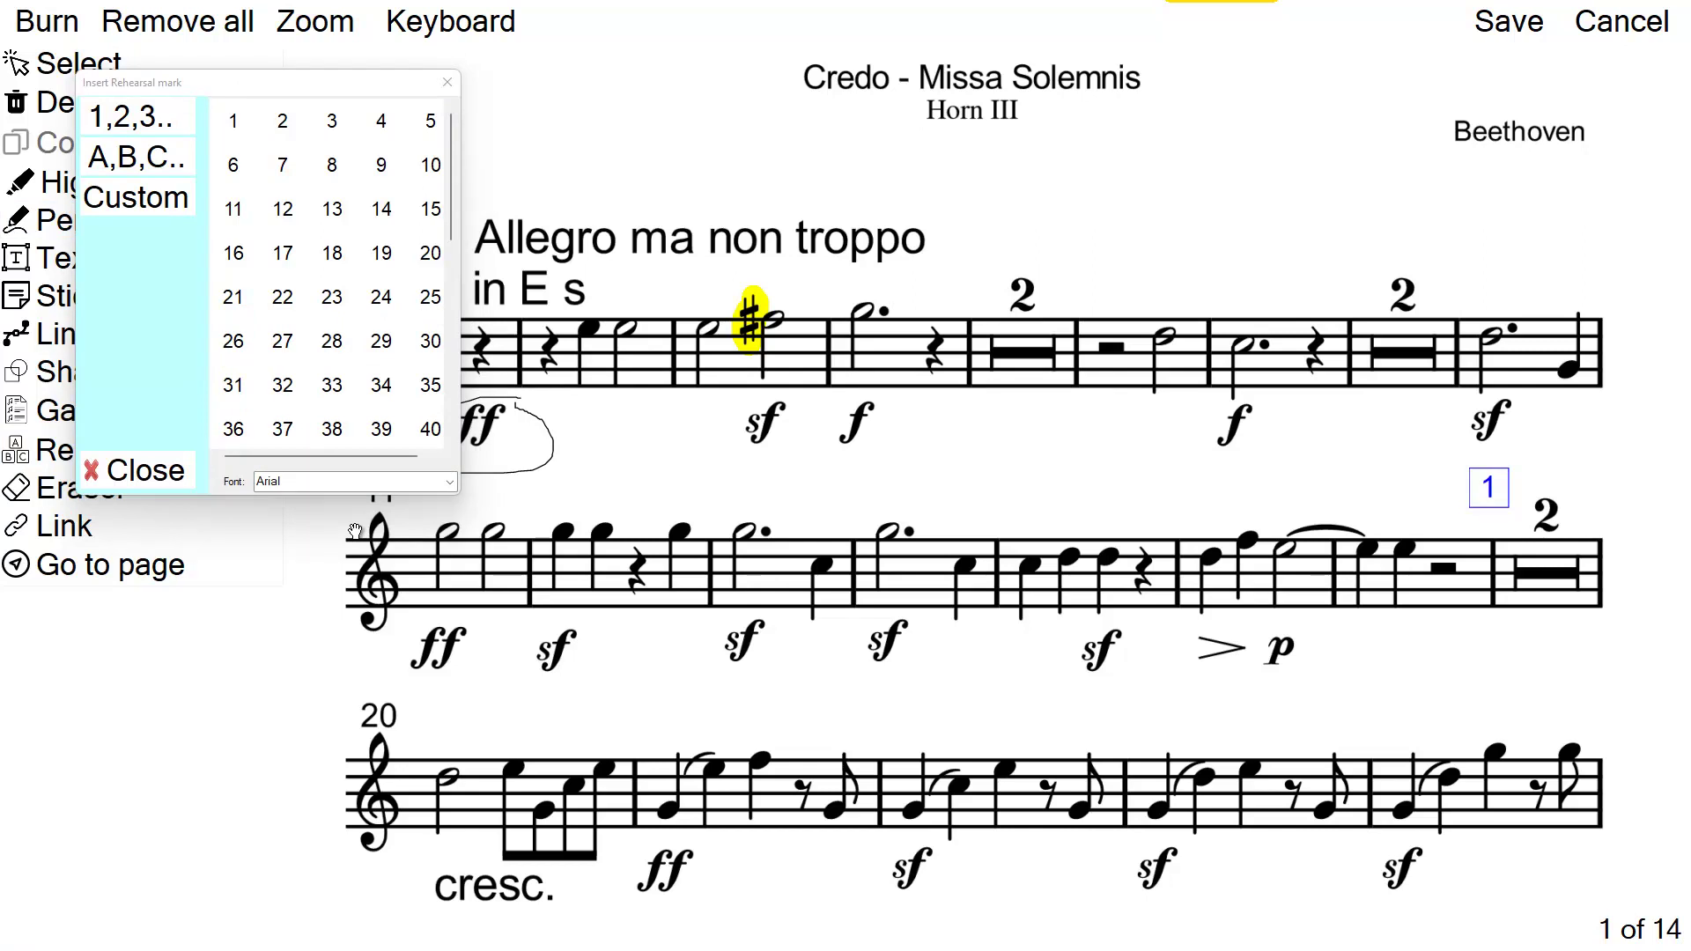
left_click(138, 474)
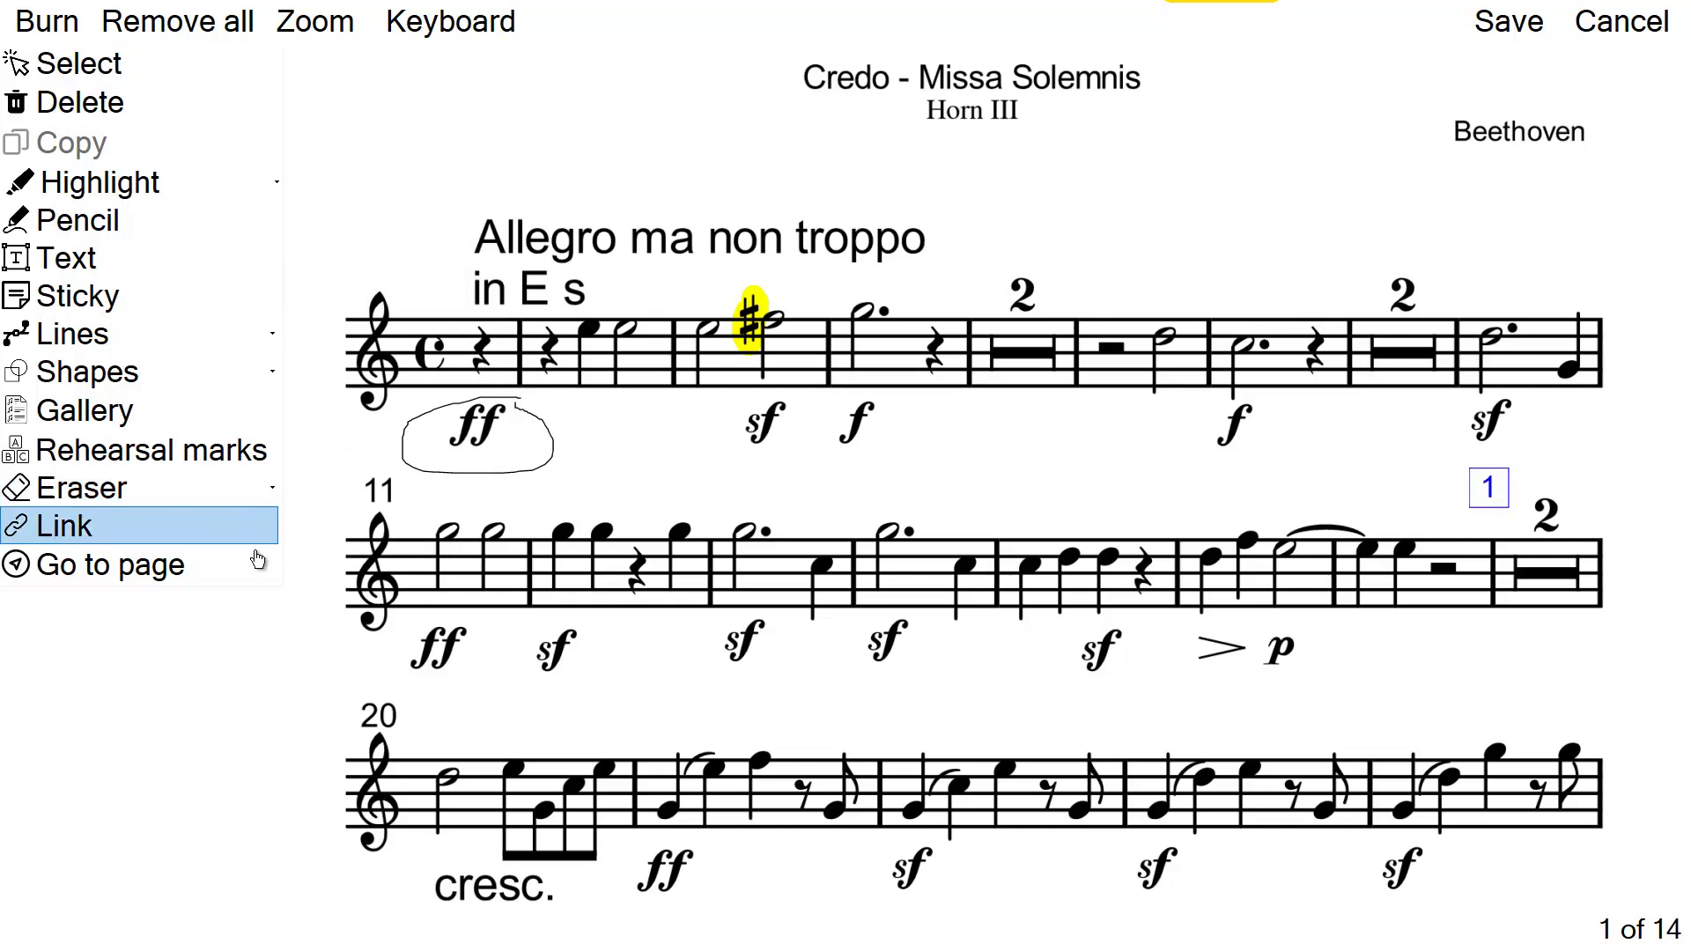
Add a page jump to page 4 above the second two-bar rest of the first line and save the annotations
left_click(132, 574)
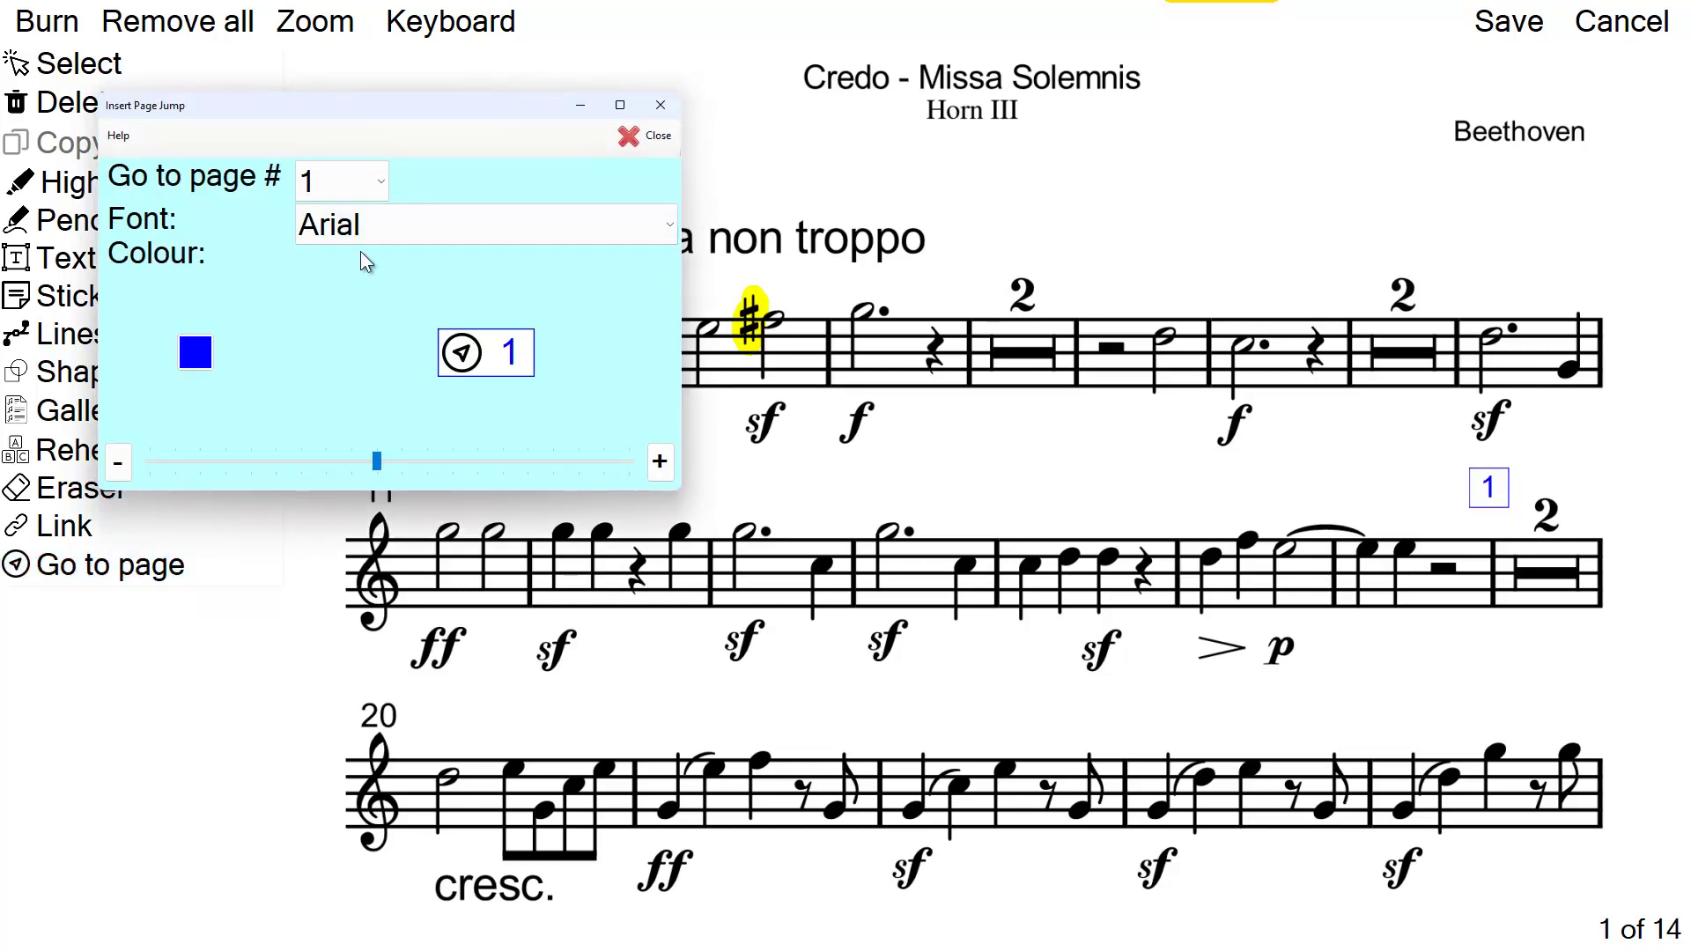
left_click(381, 183)
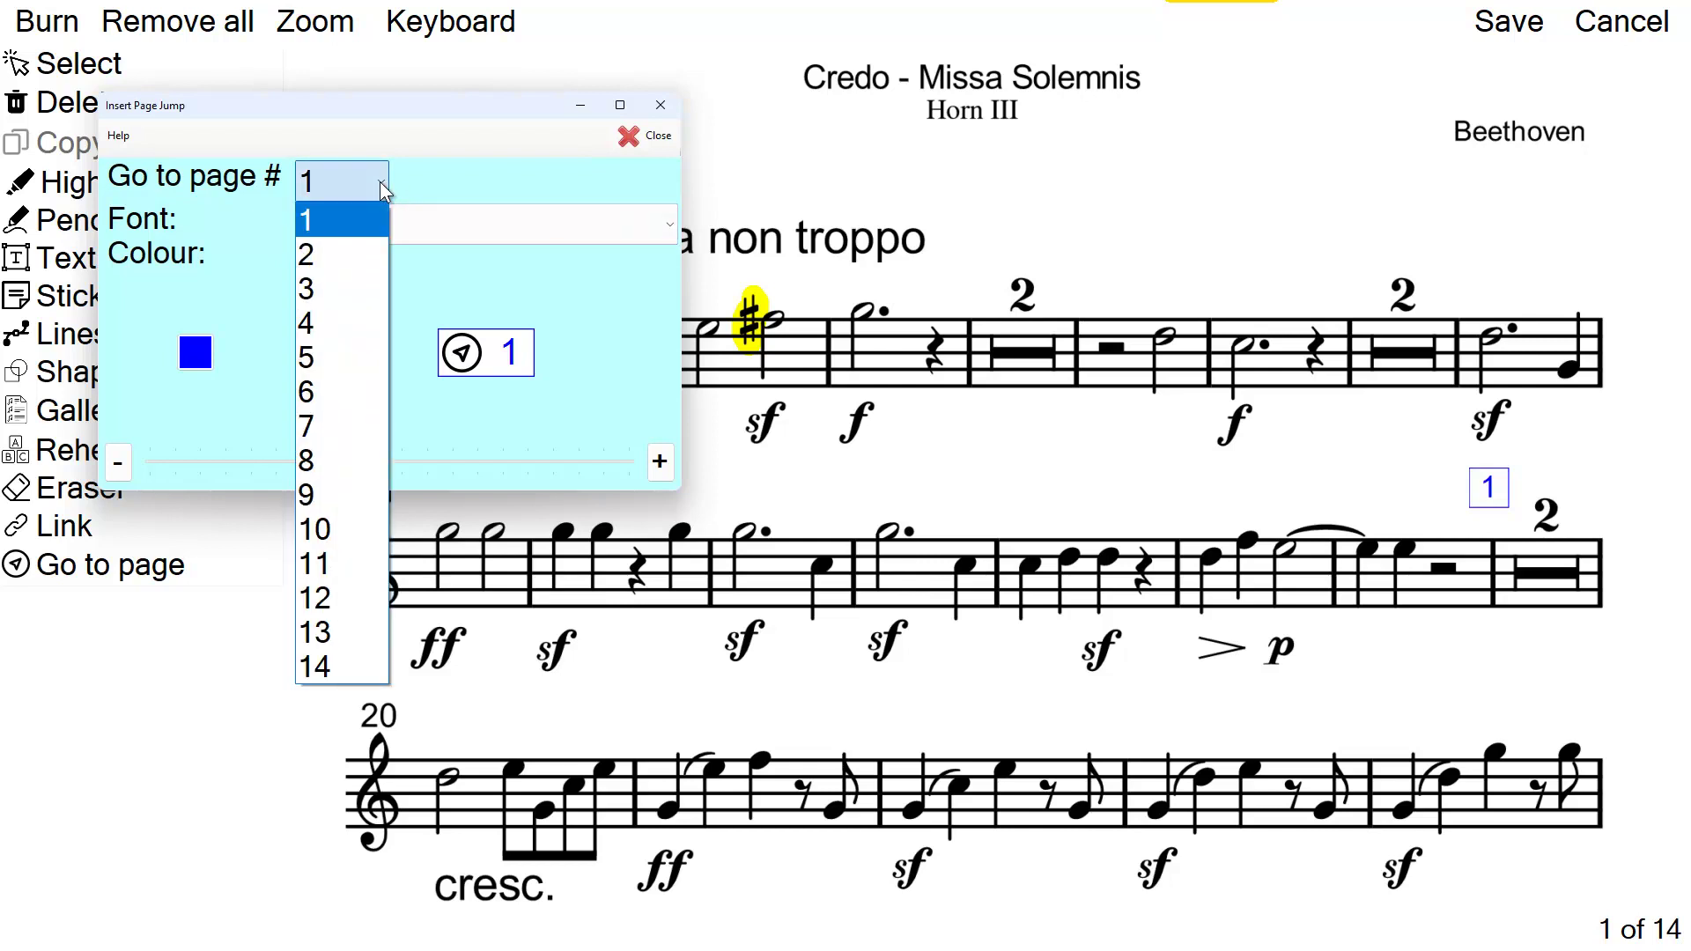
left_click(343, 328)
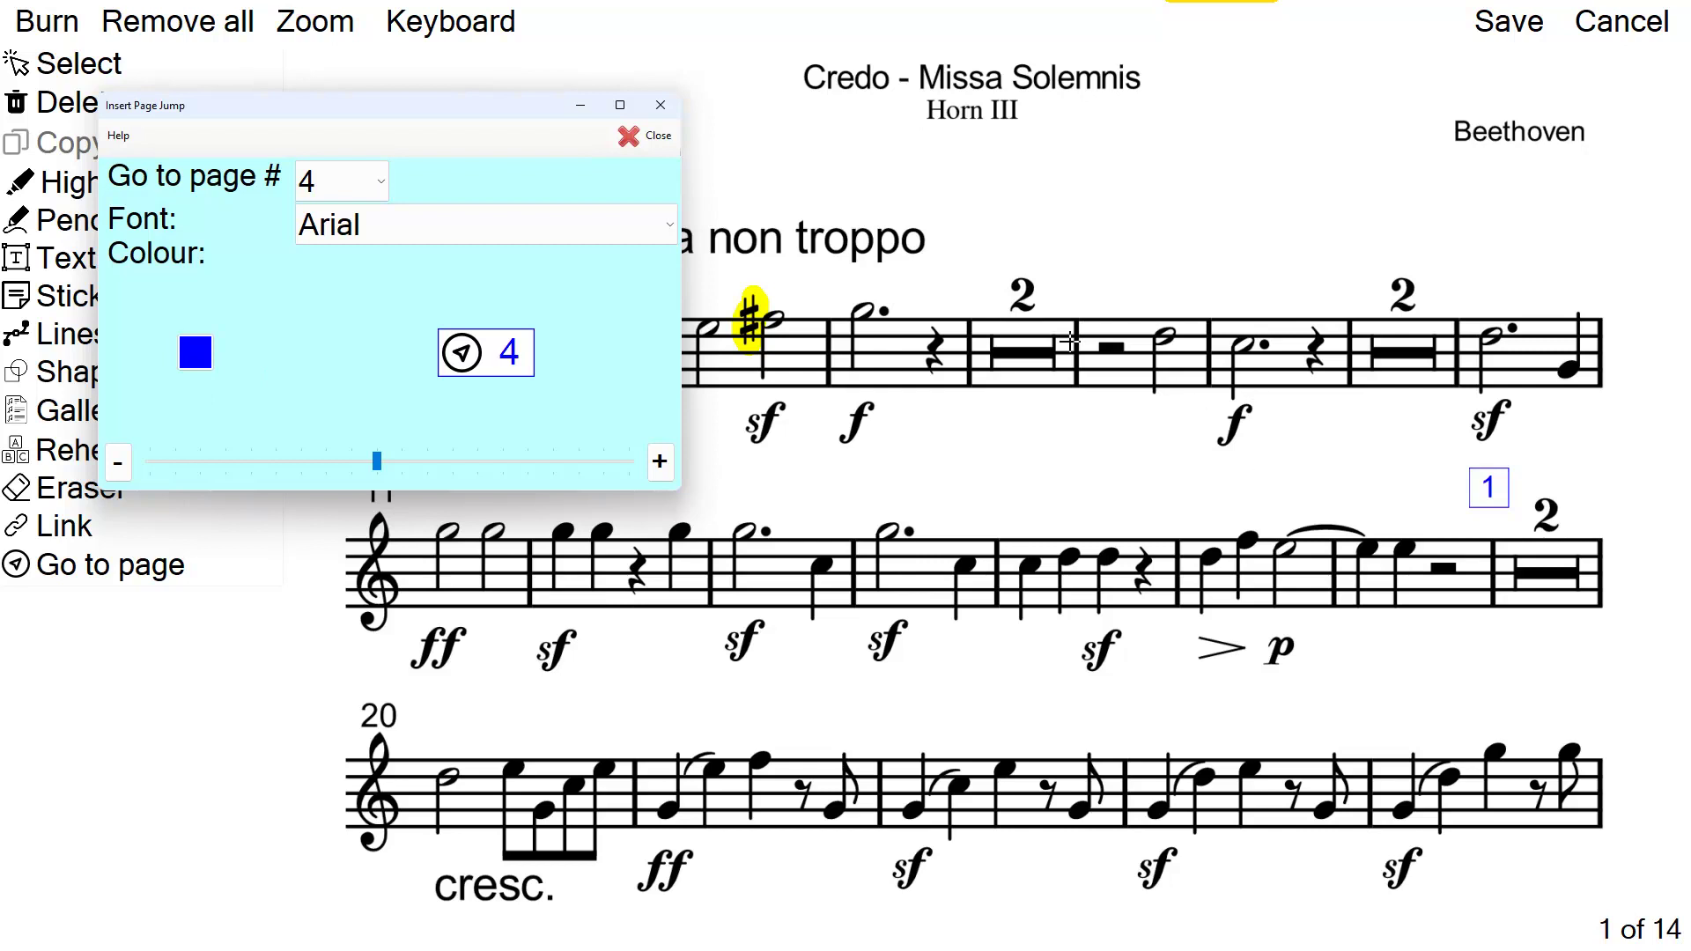
left_click(1449, 270)
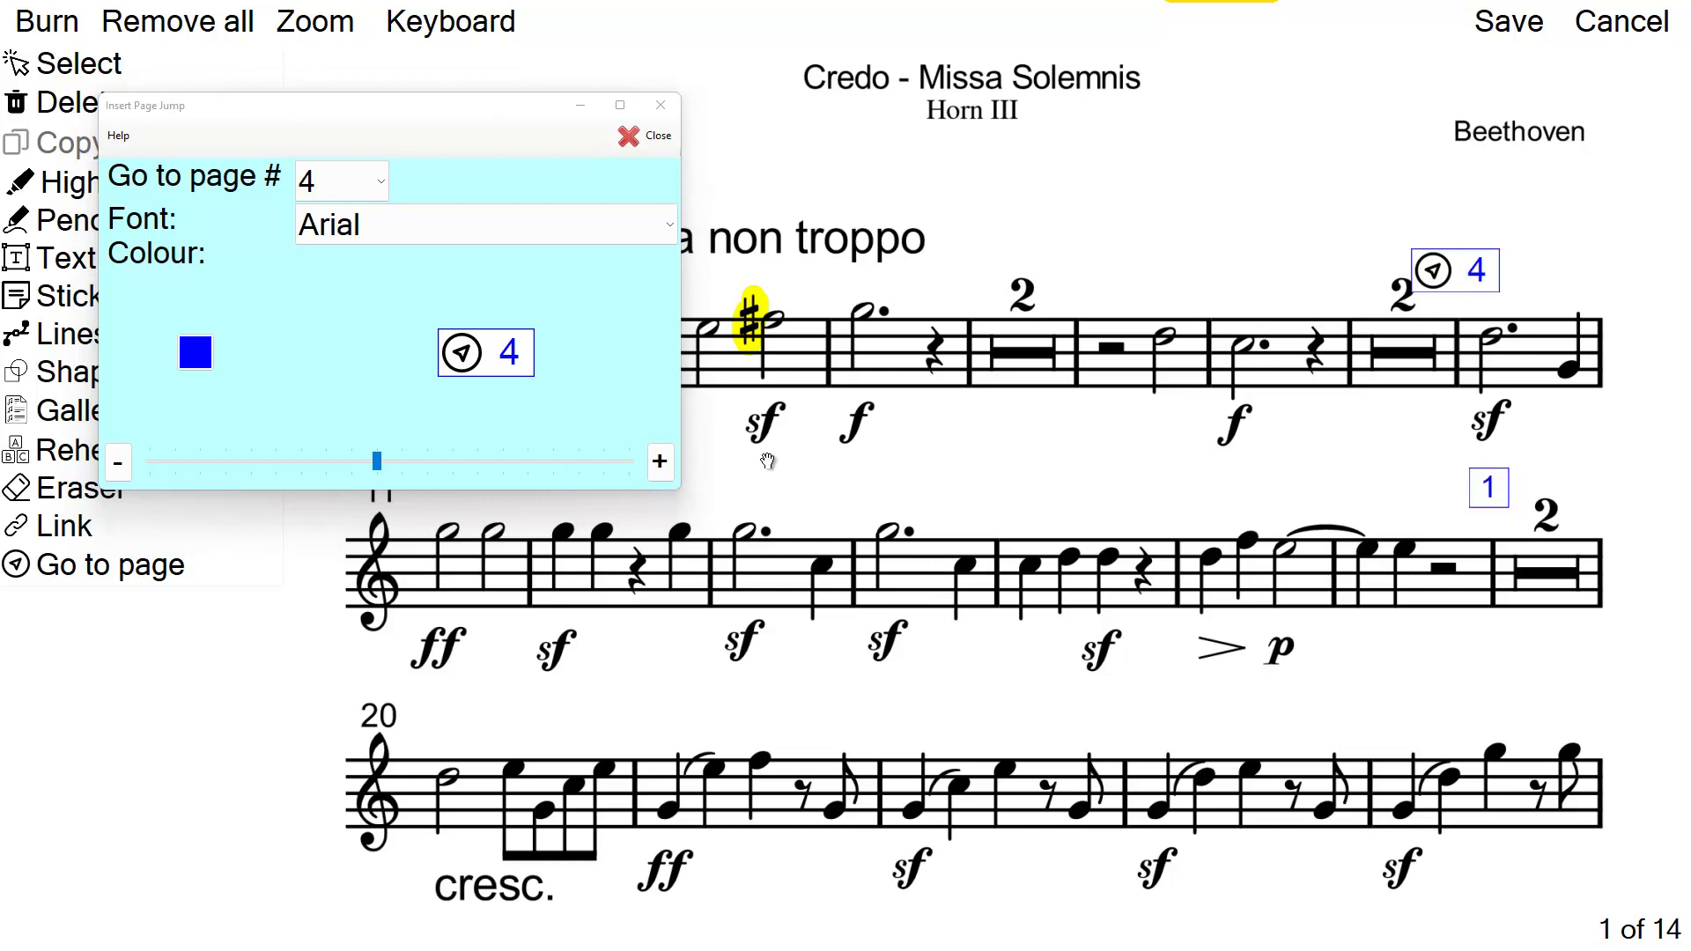
left_click(625, 135)
left_click(1508, 24)
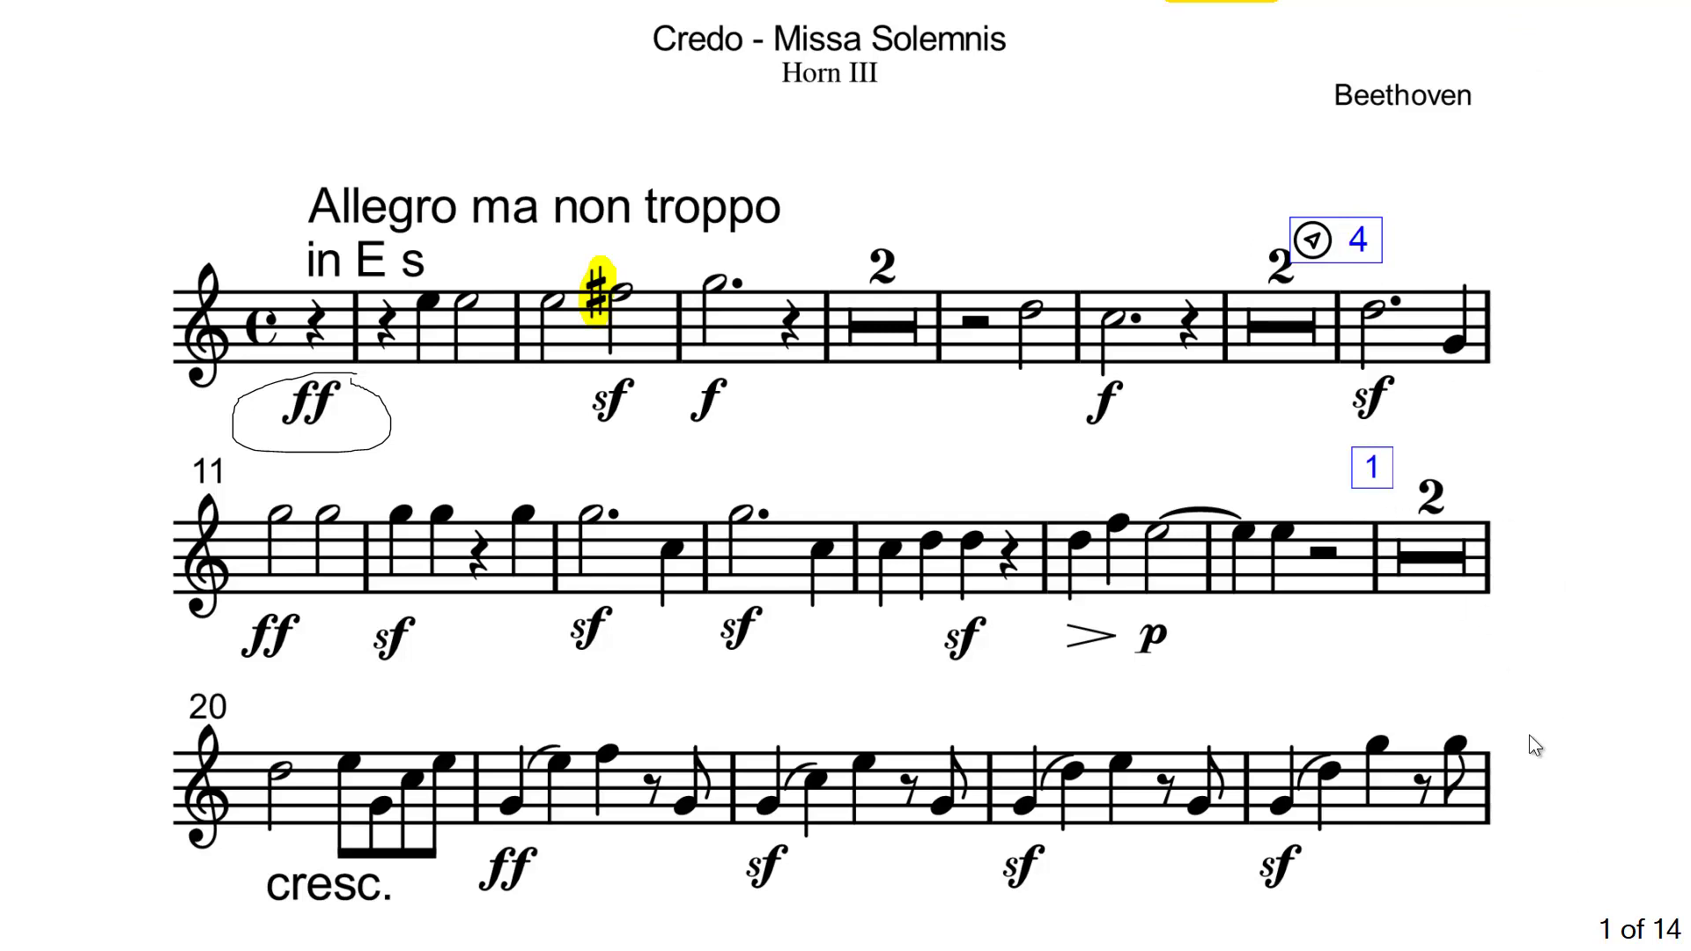
Test the page jump to page 4 and page back to page 1
mouse_move(1653, 935)
left_click(1312, 240)
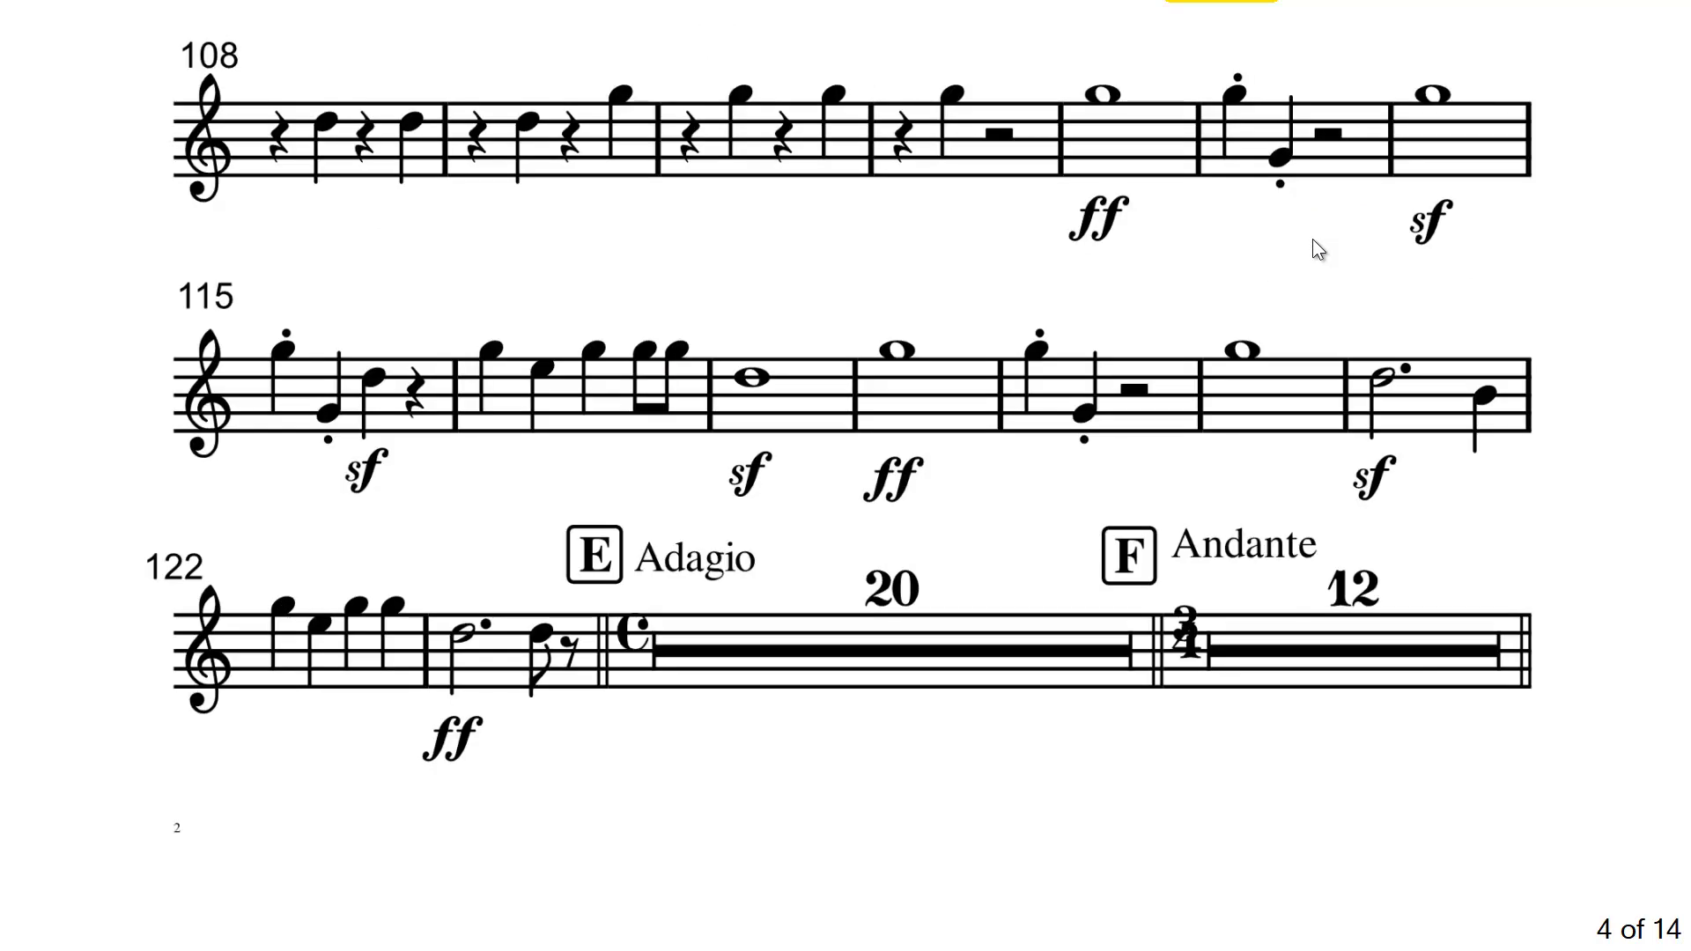
left_click(62, 381)
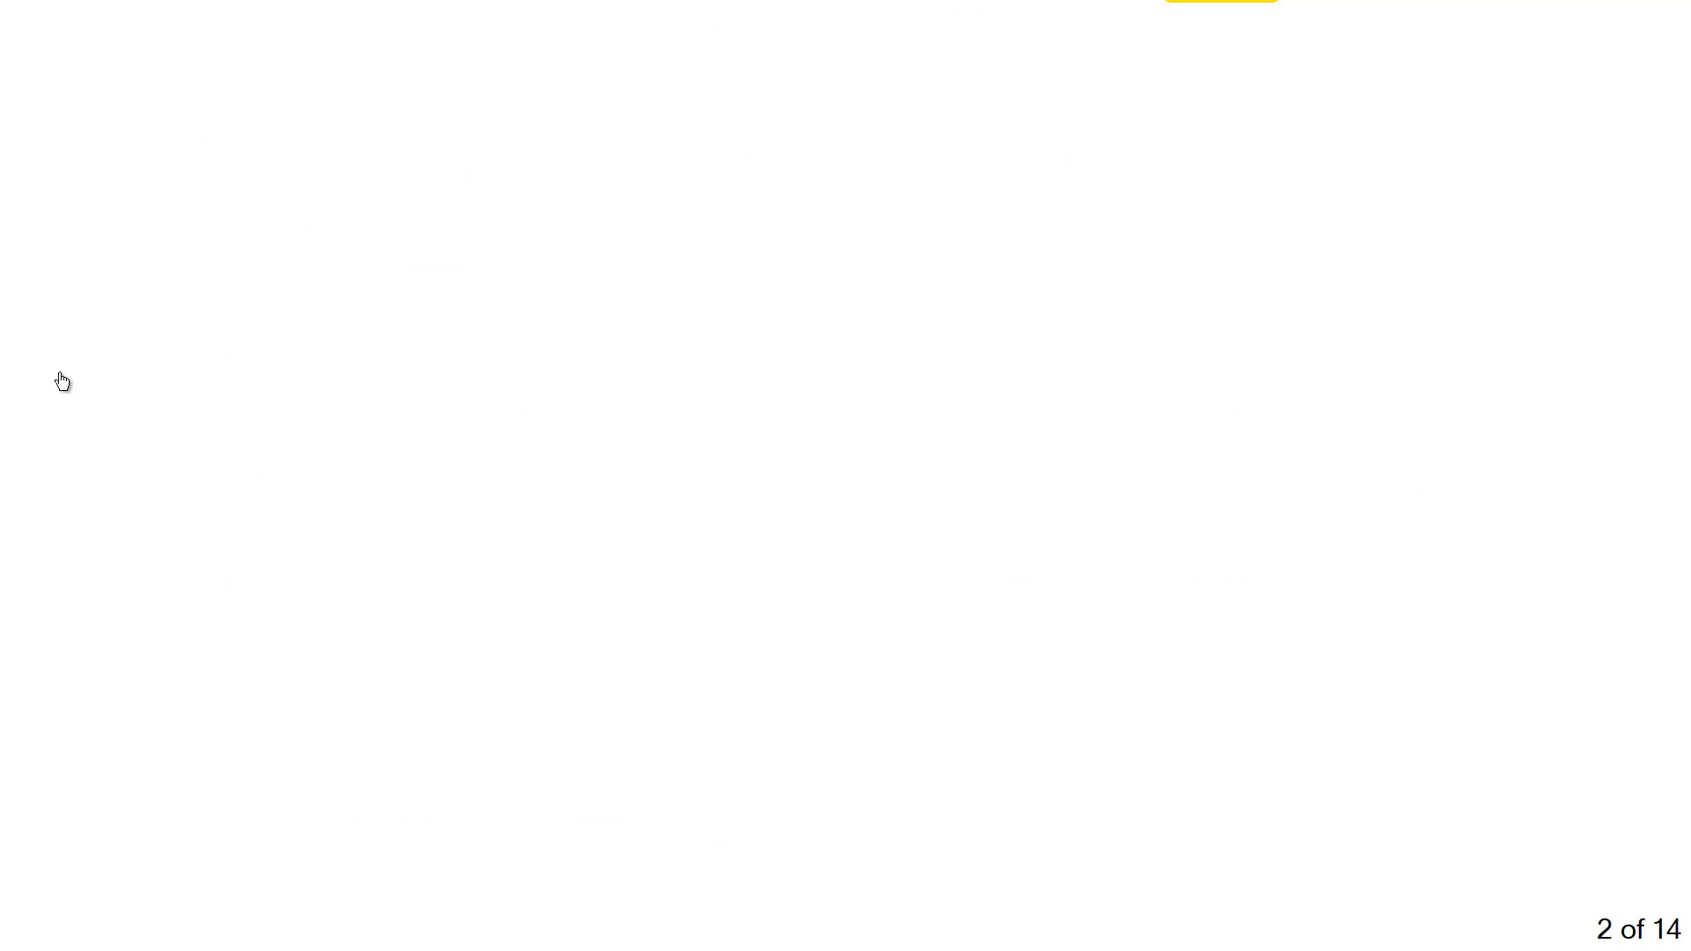
left_click(60, 379)
left_click(60, 379)
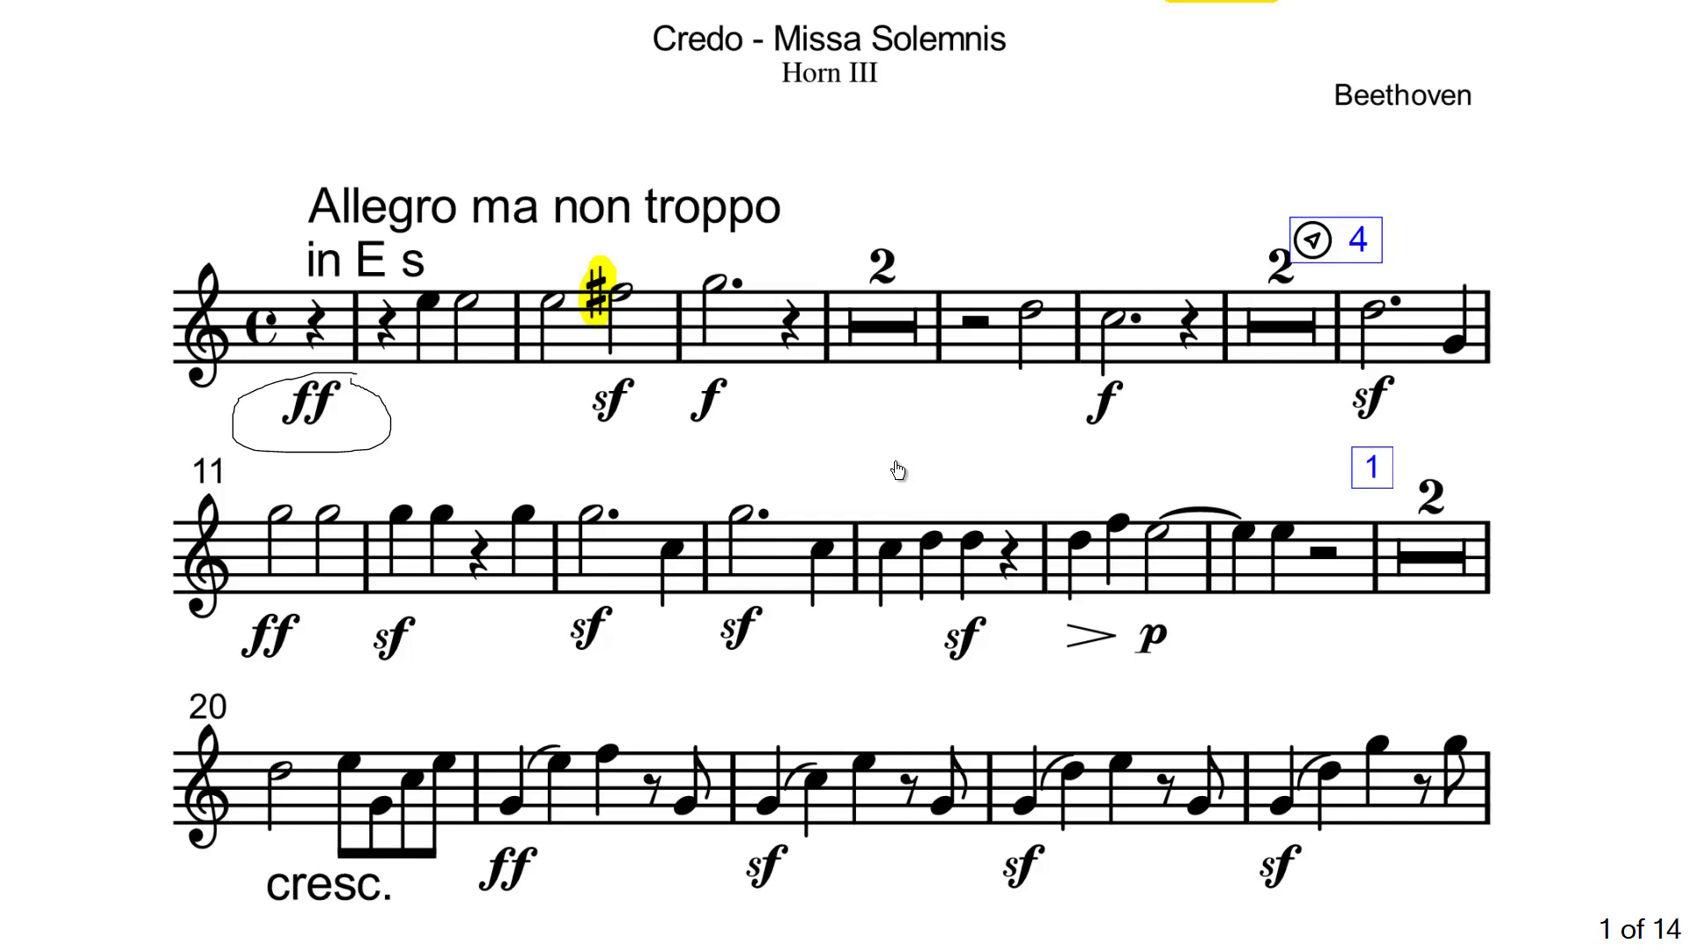
Reopen the annotations, try out a bright pink pen colour on the sharp's freehand highlight, and discard the change
left_click(823, 440)
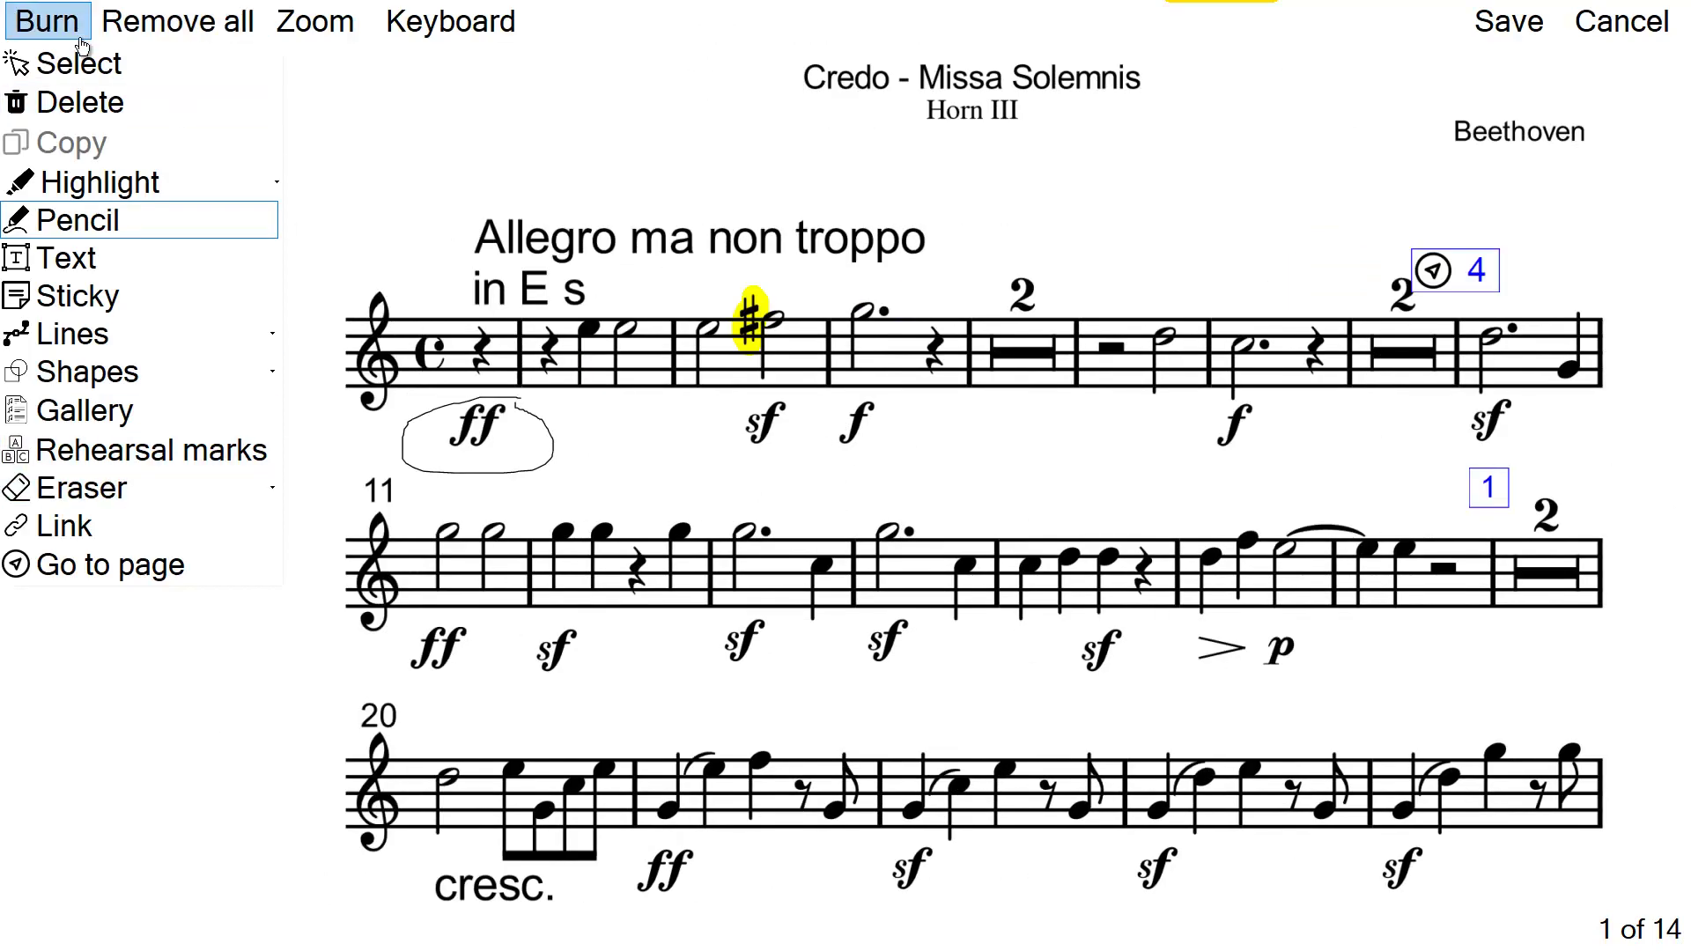
left_click(70, 65)
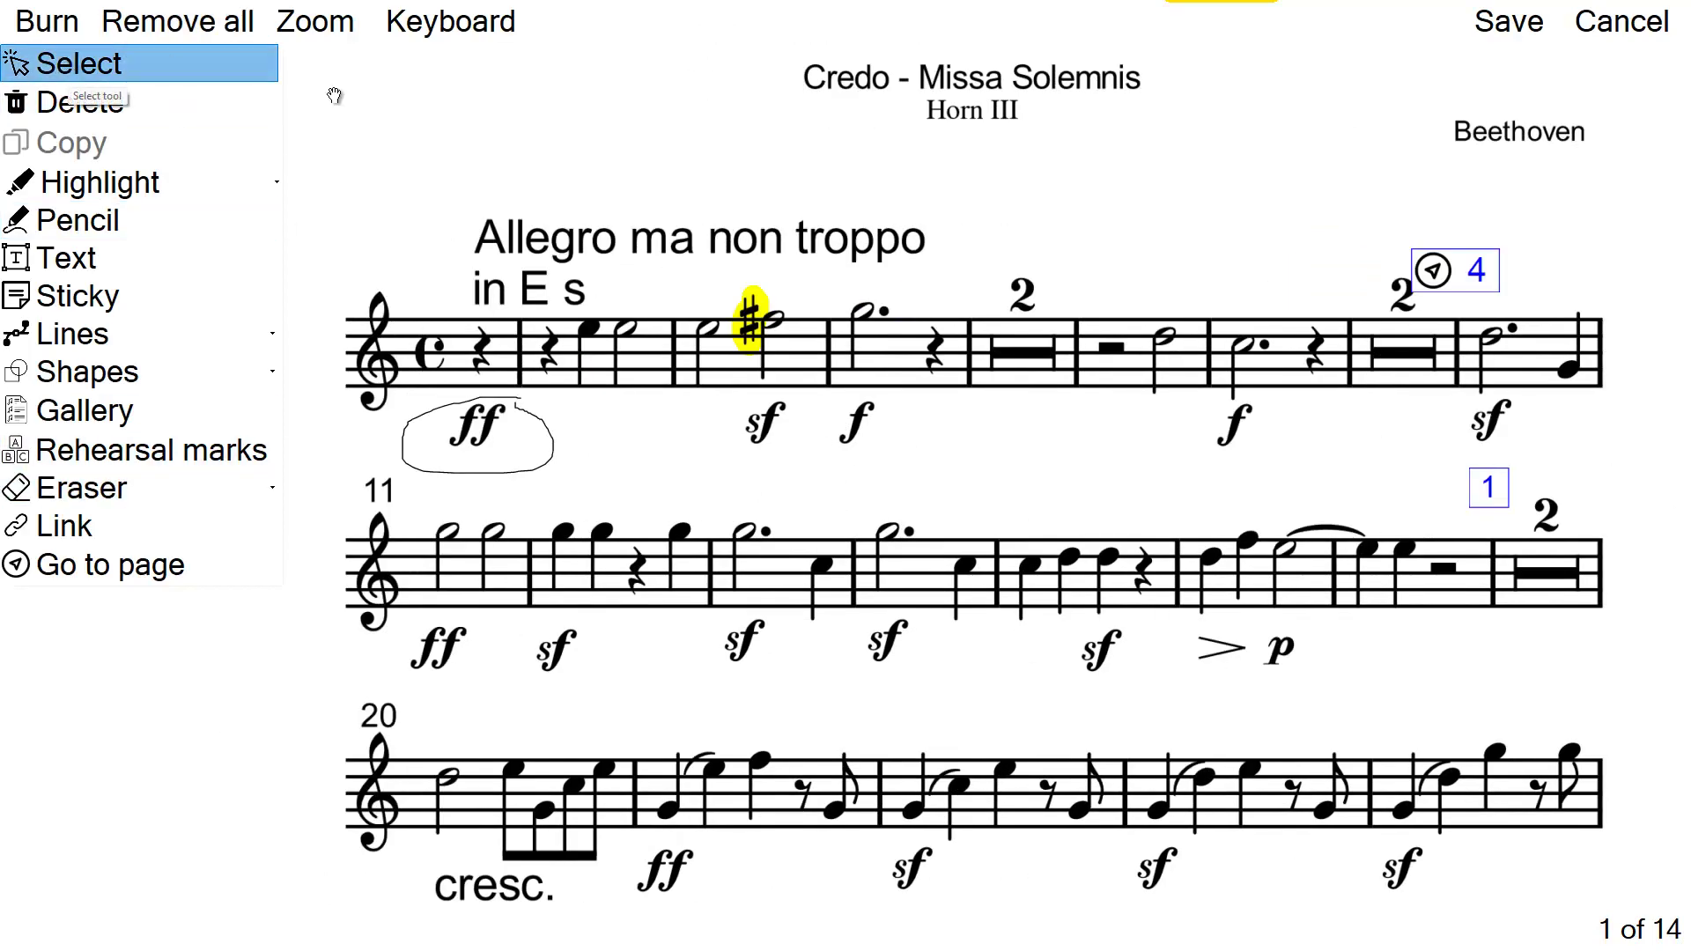
double_click(748, 325)
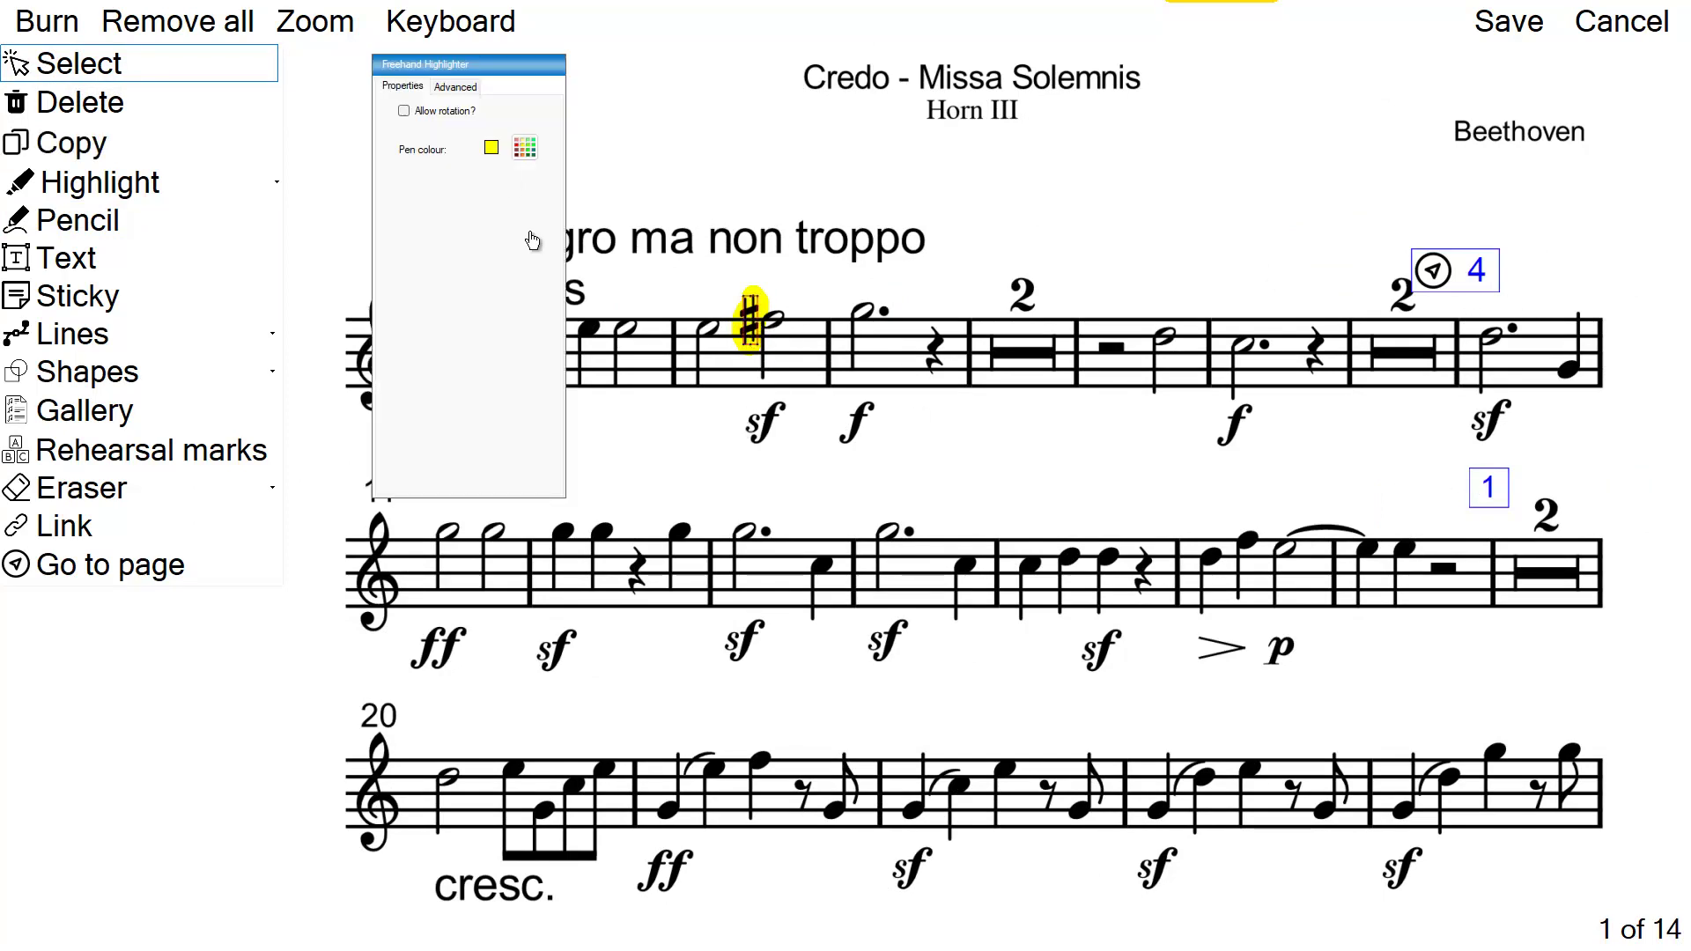
left_click(525, 148)
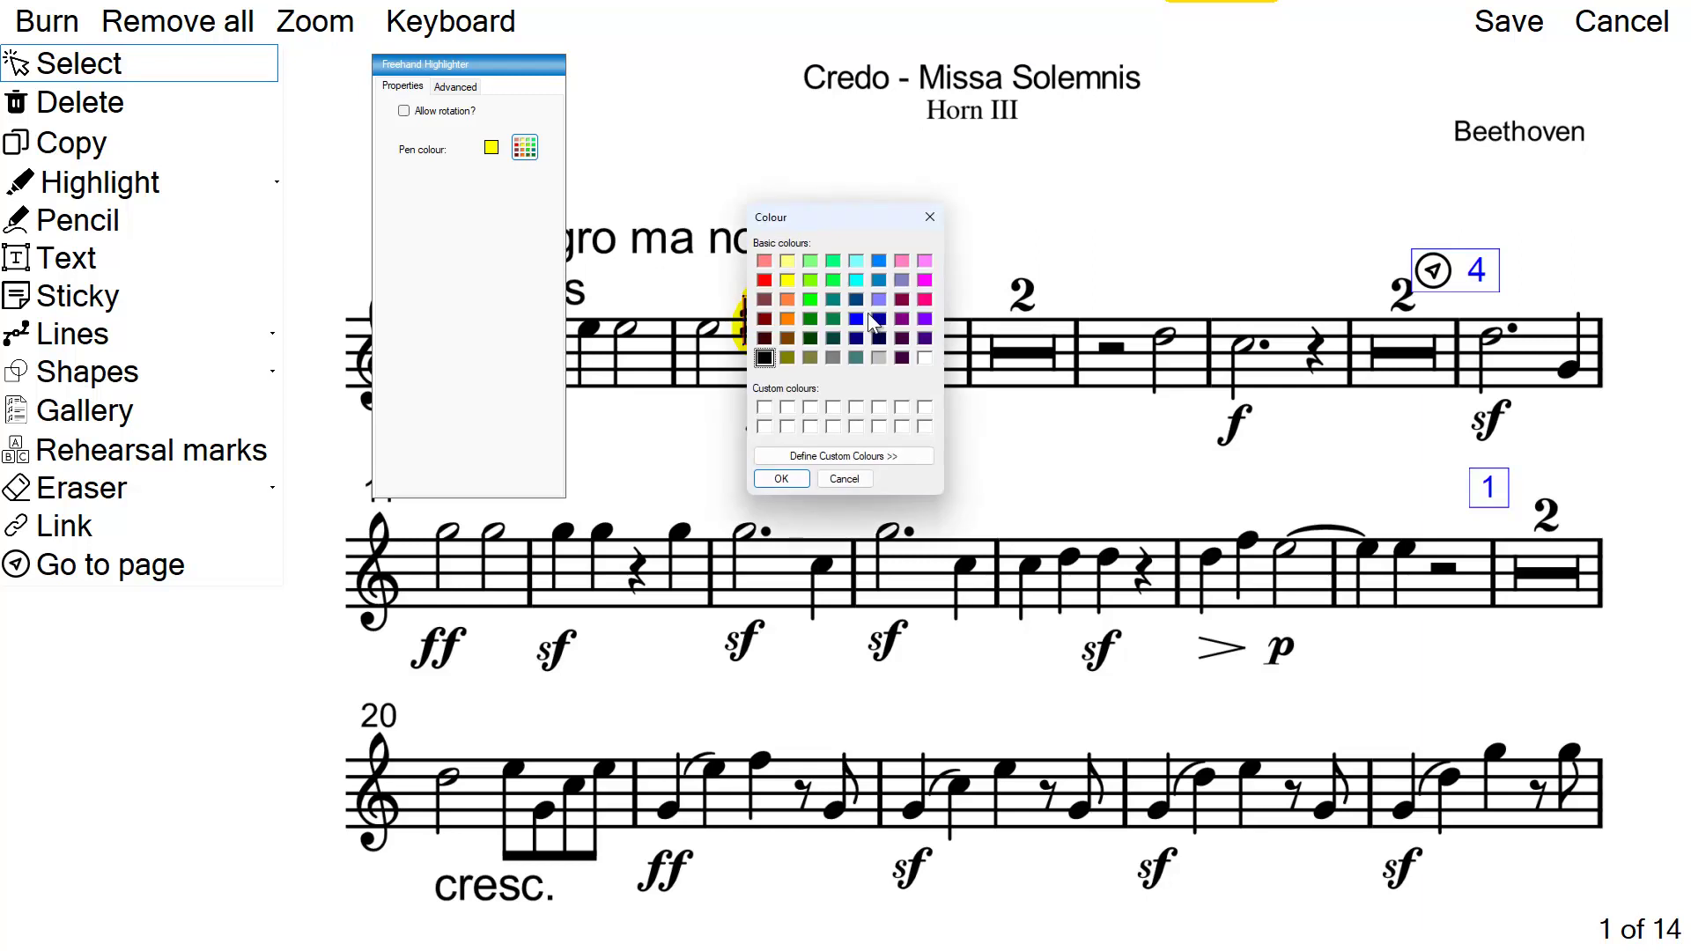
left_click(925, 300)
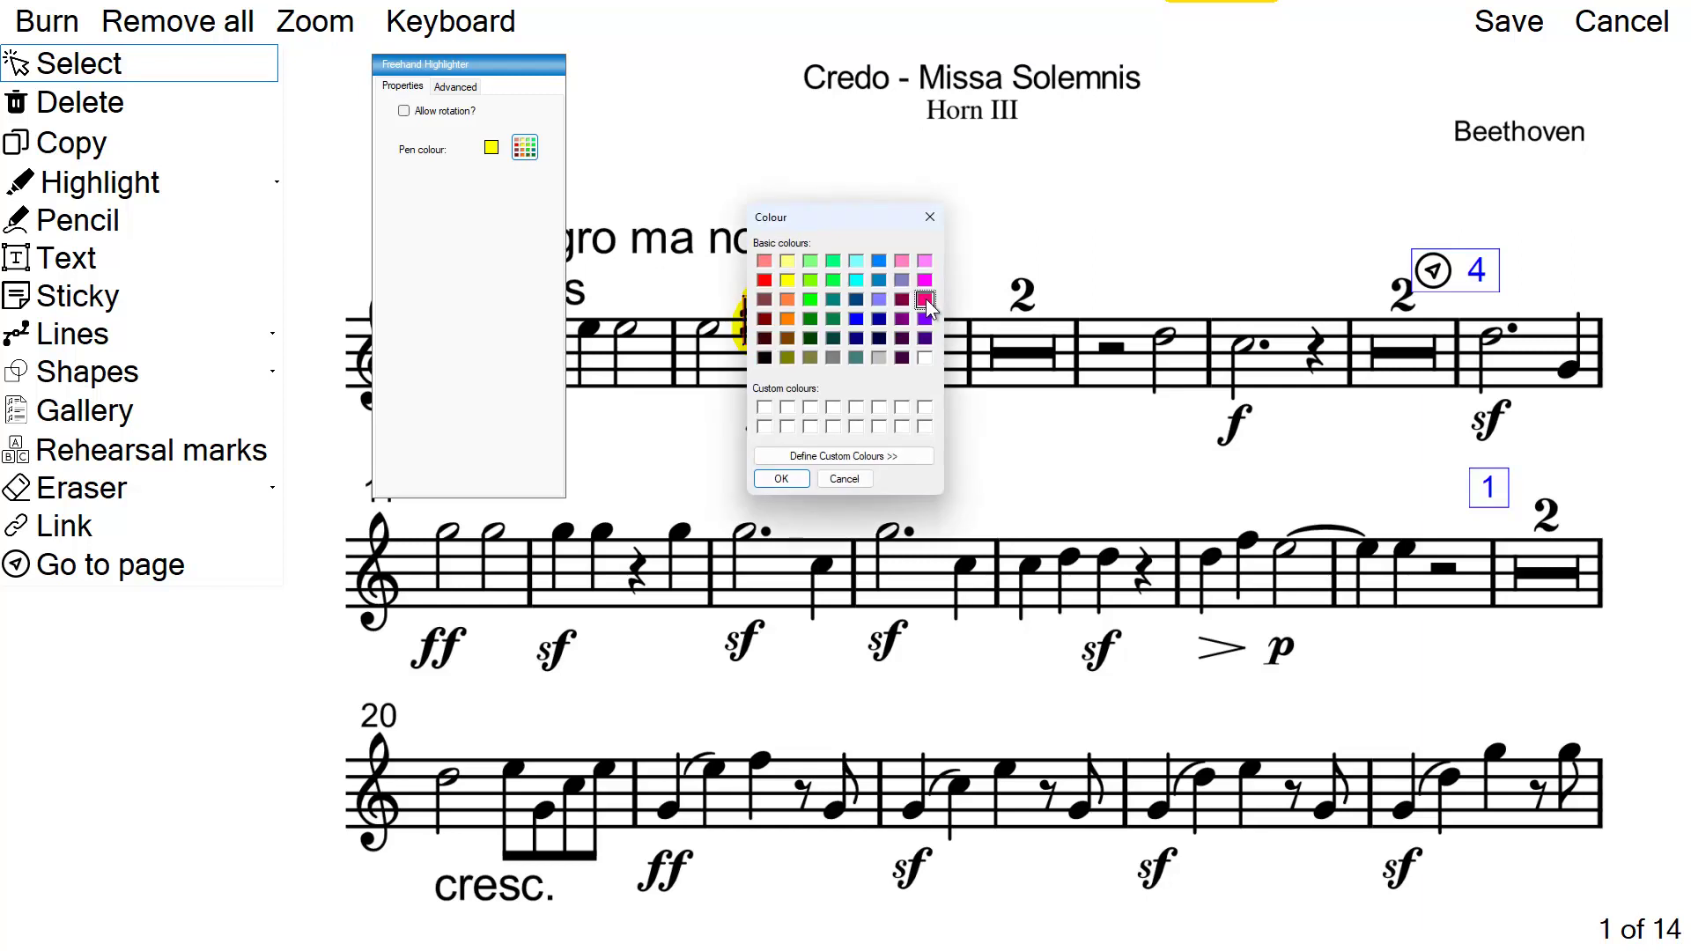
left_click(780, 479)
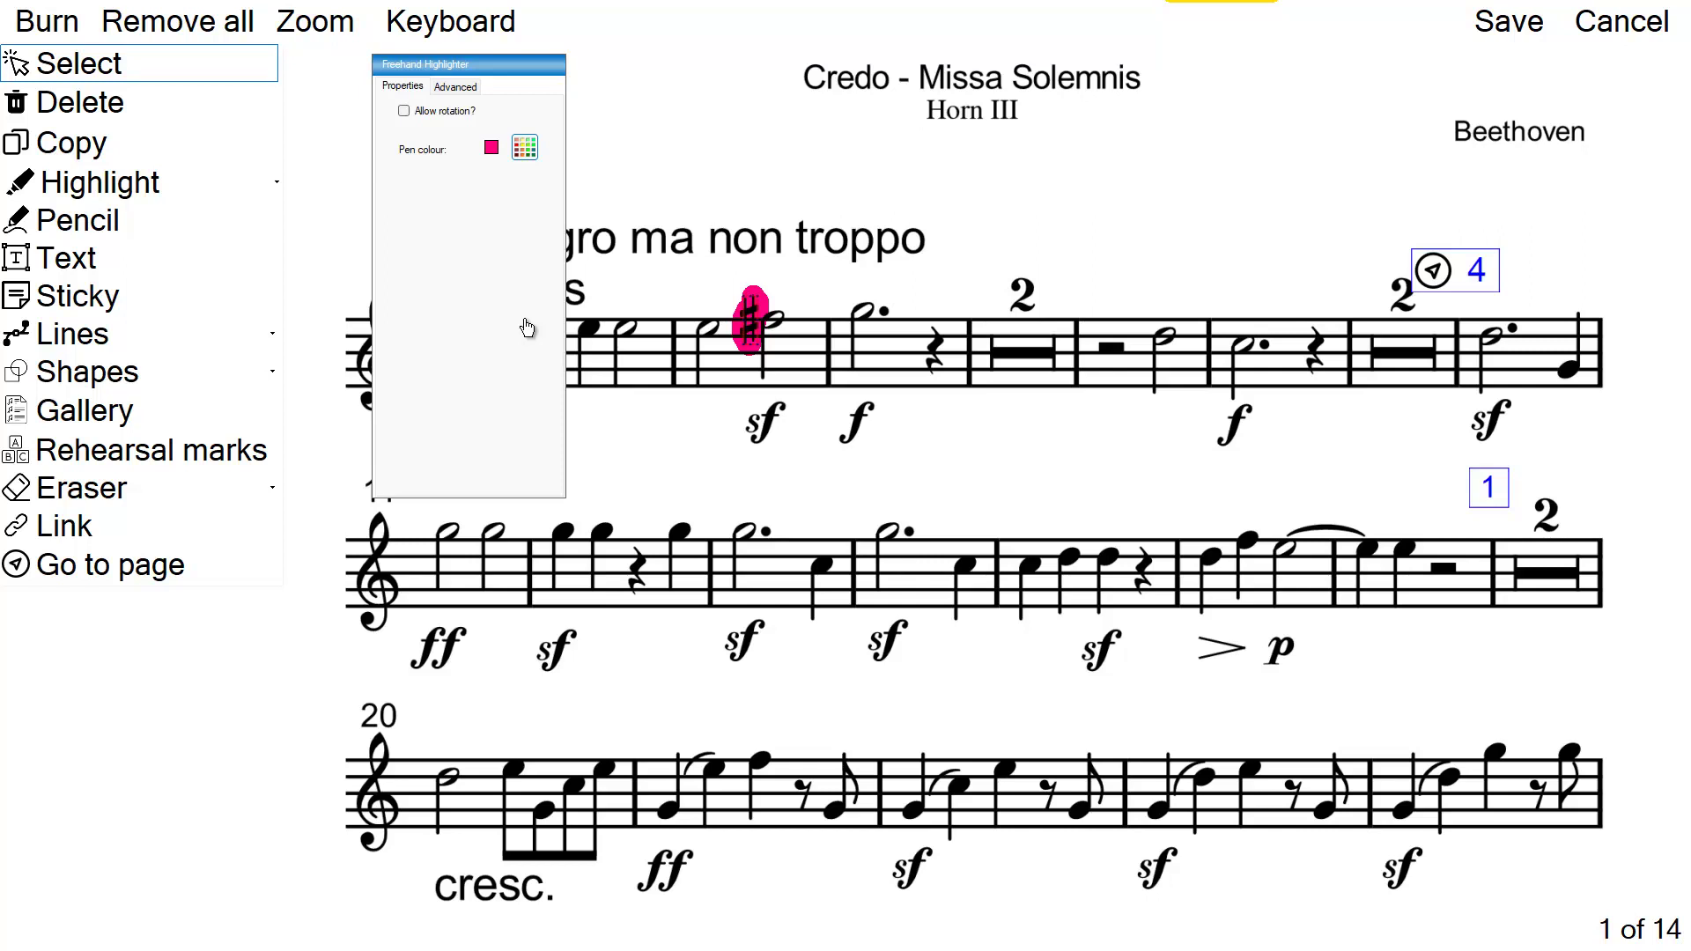
left_click(689, 154)
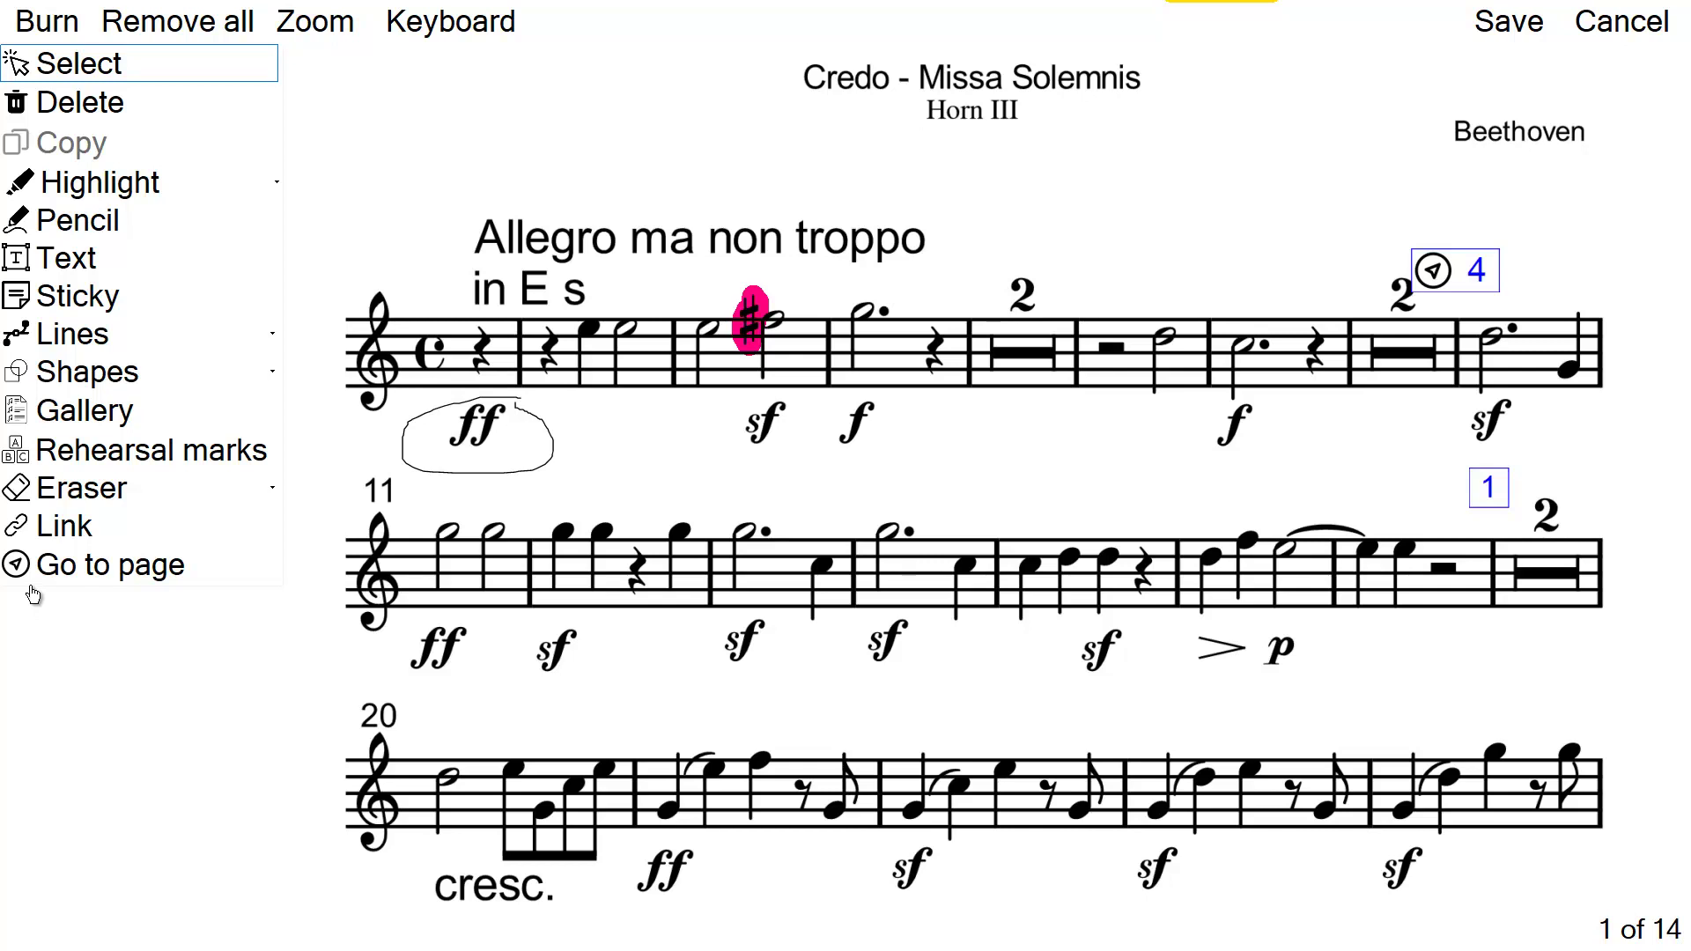
left_click(921, 206)
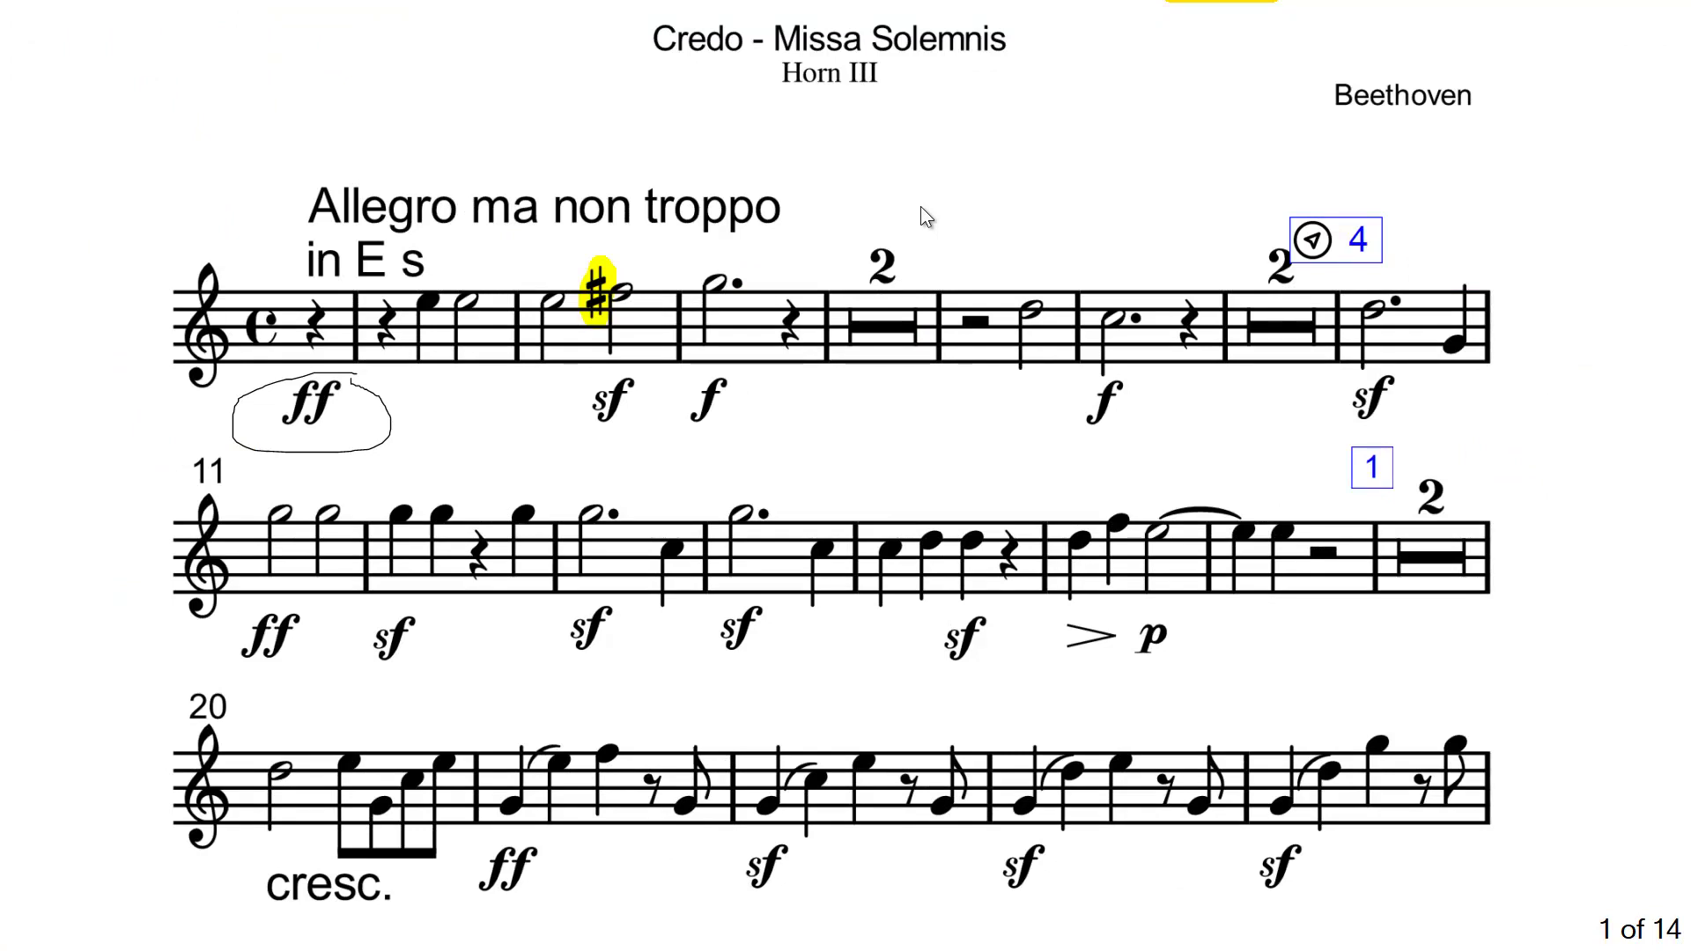
Reopen the annotations and view the page at 150 % zoom before fitting it back to the viewer
left_click(808, 476)
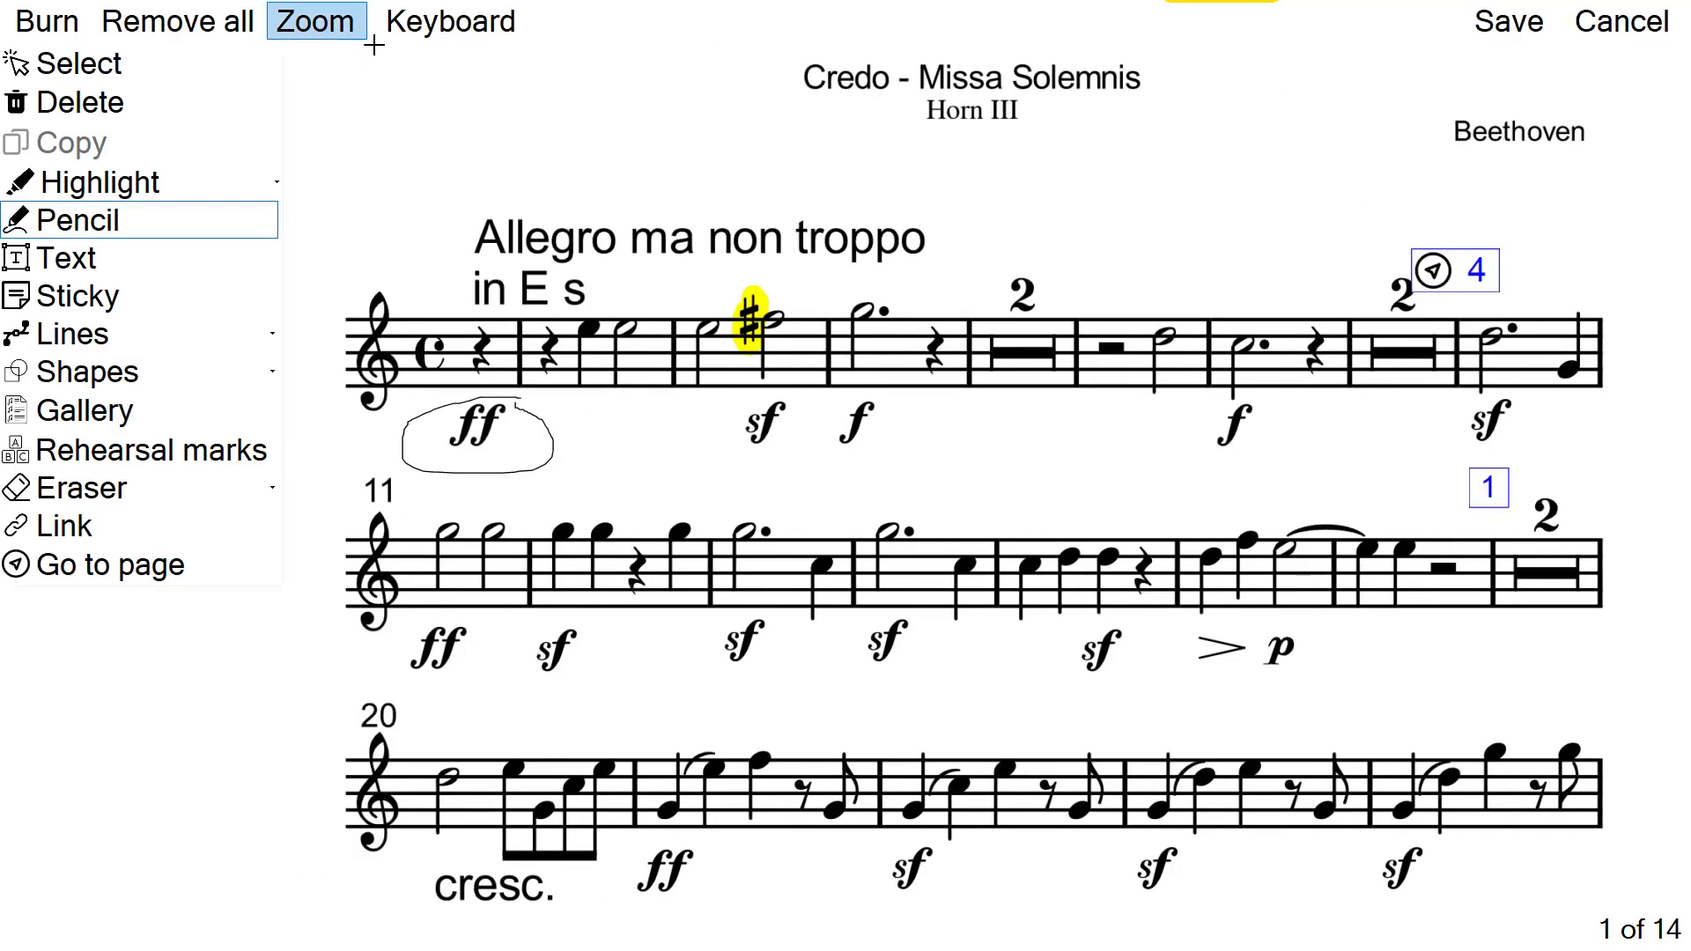
left_click(323, 26)
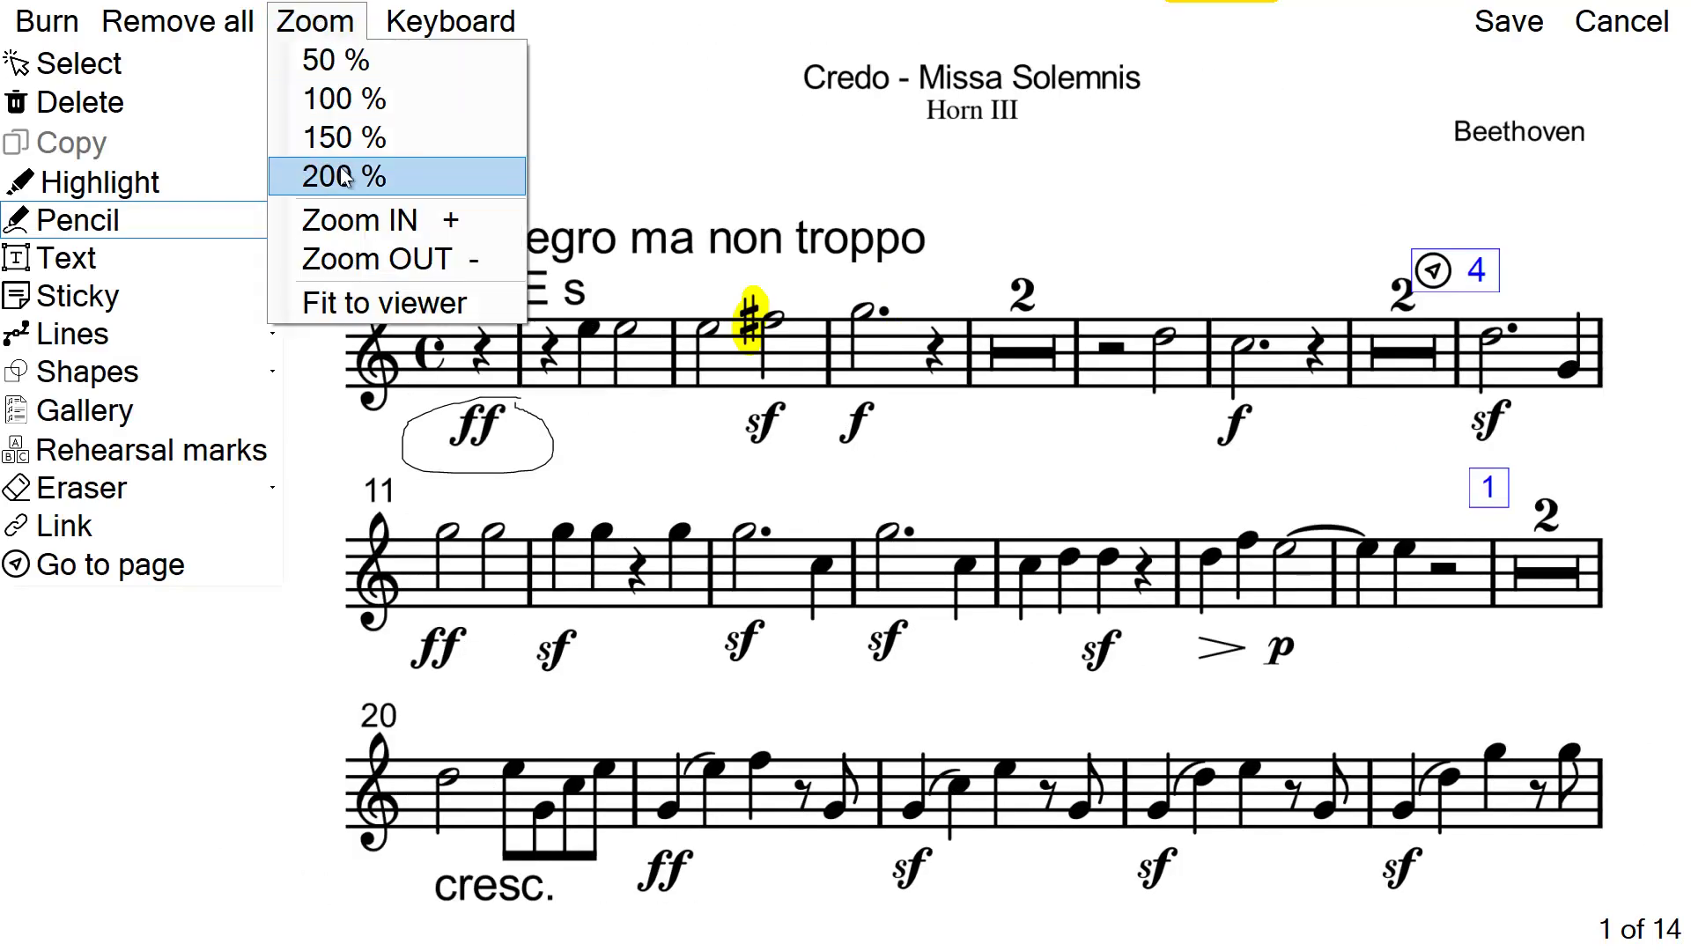
left_click(366, 140)
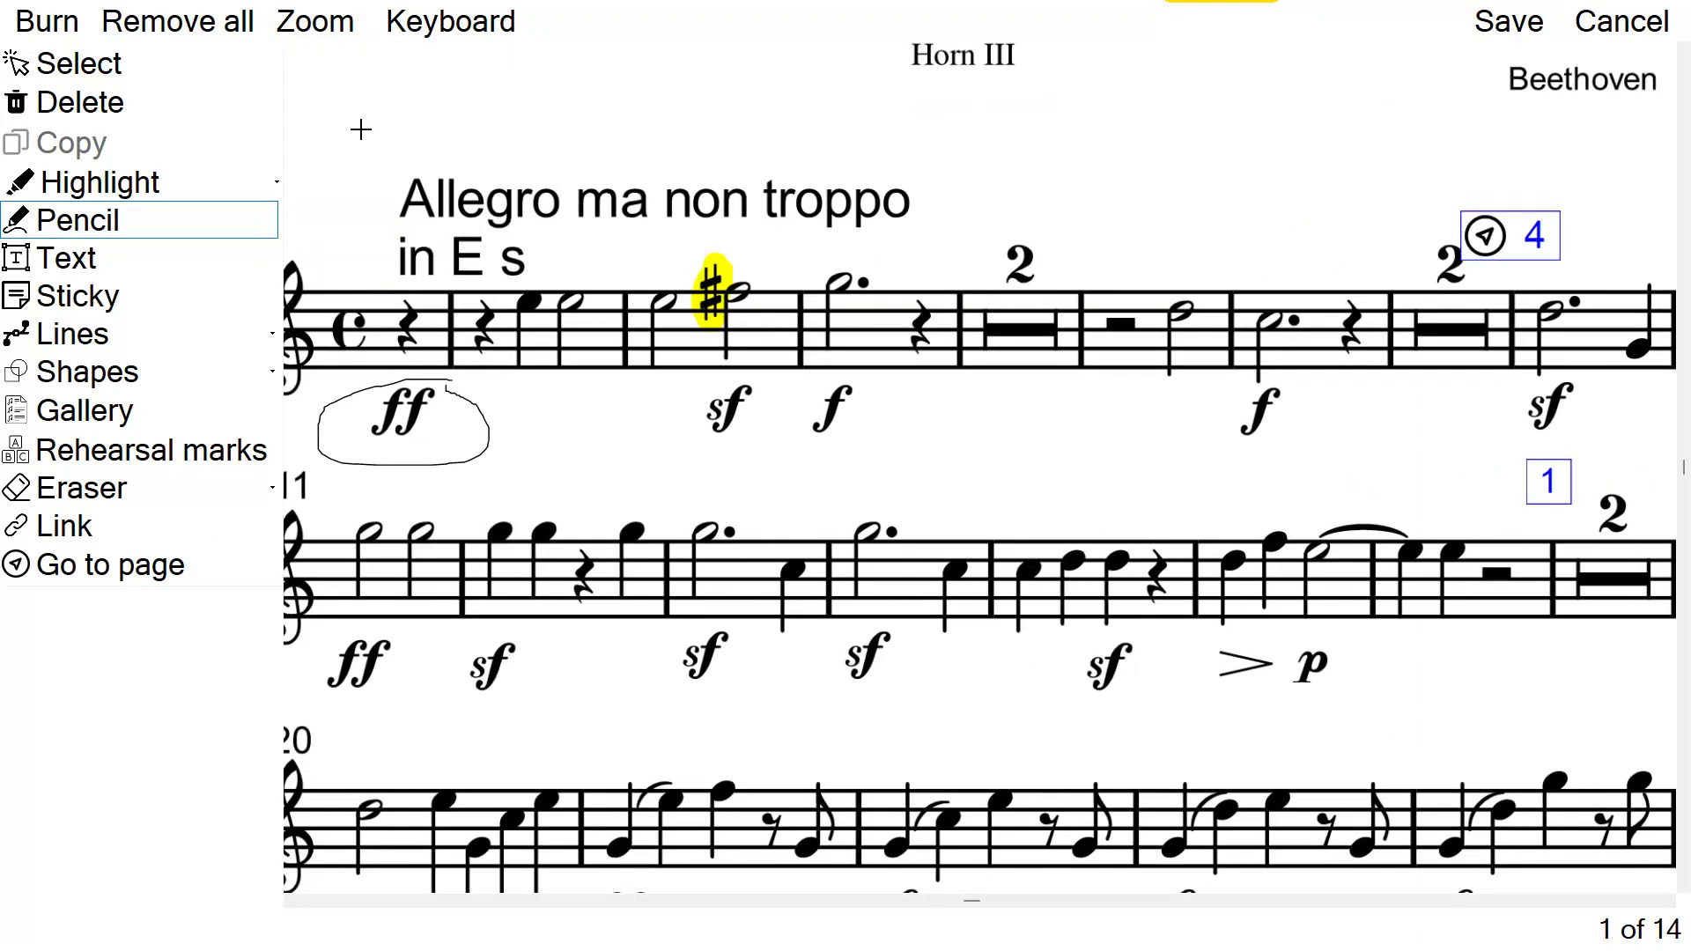
left_click(332, 31)
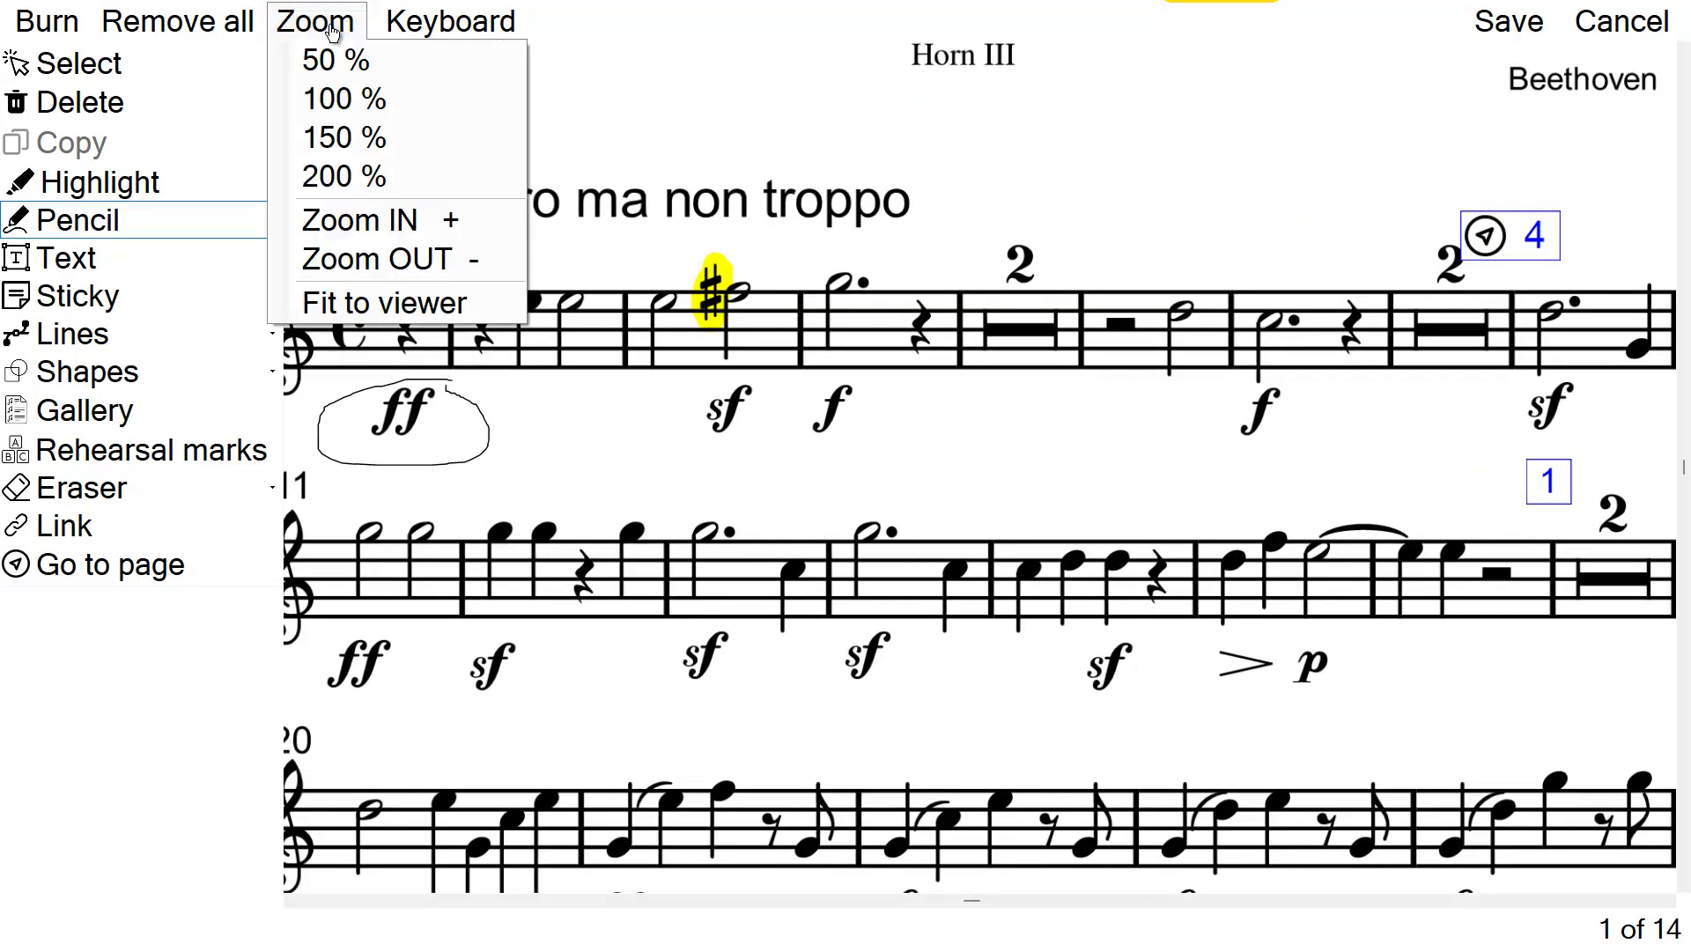
left_click(403, 306)
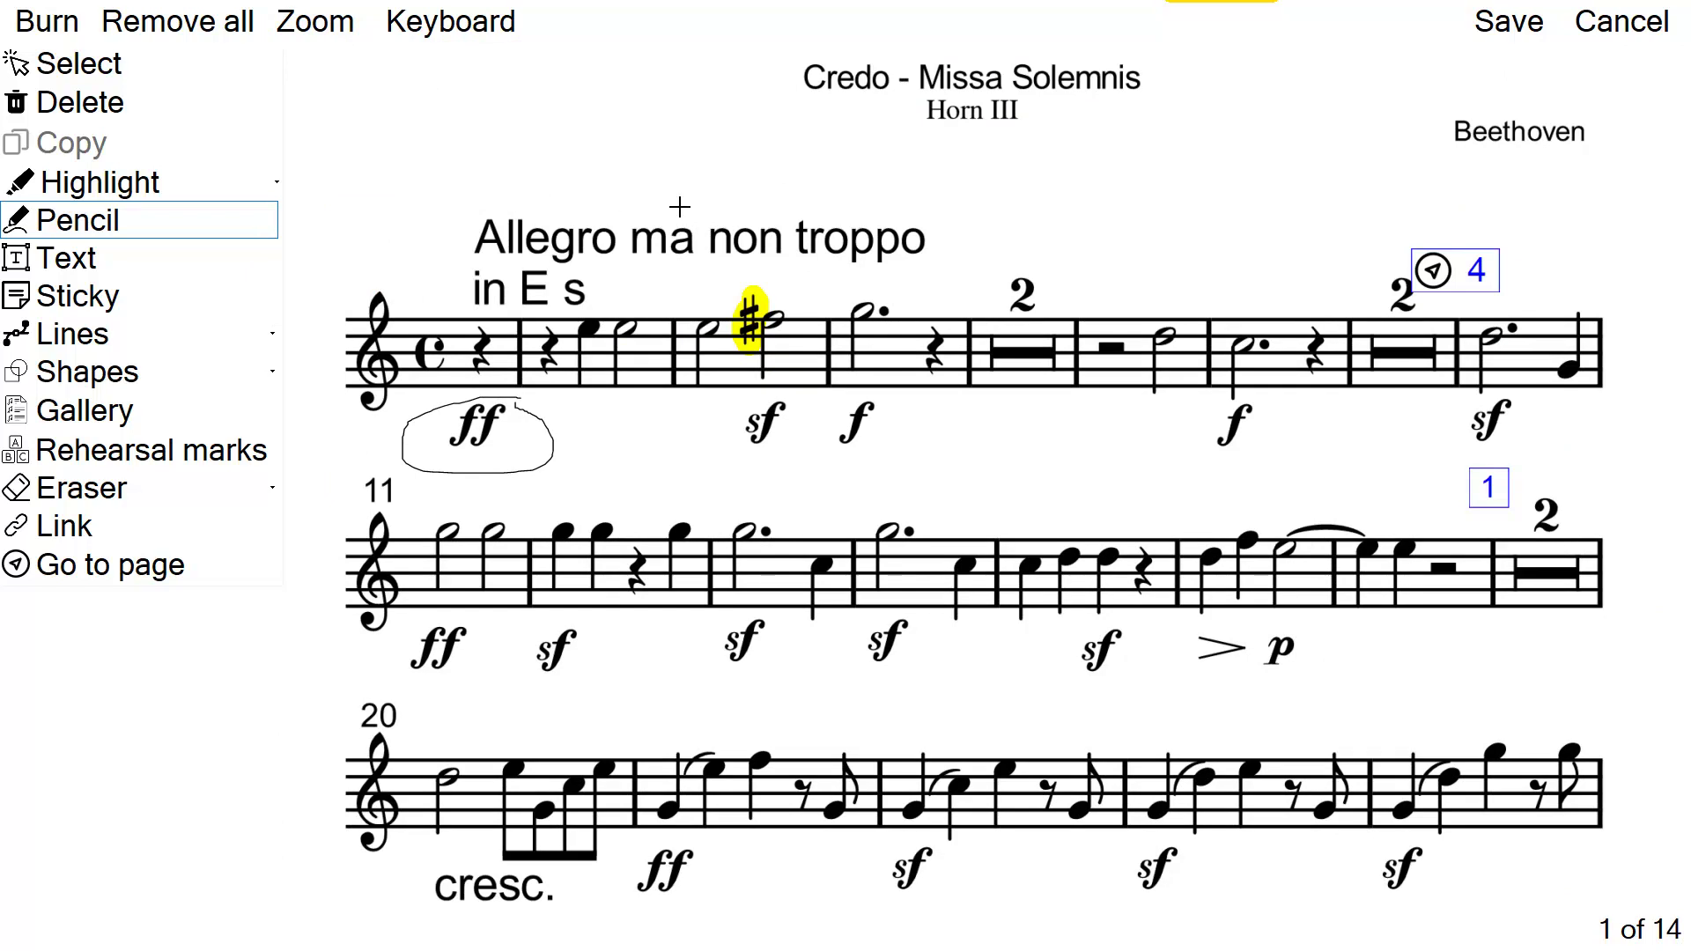
Magnify the score closely and, with the Select tool, pan to the tempo heading and highlighted sharp in the first line
scroll(679, 206, "up", 10)
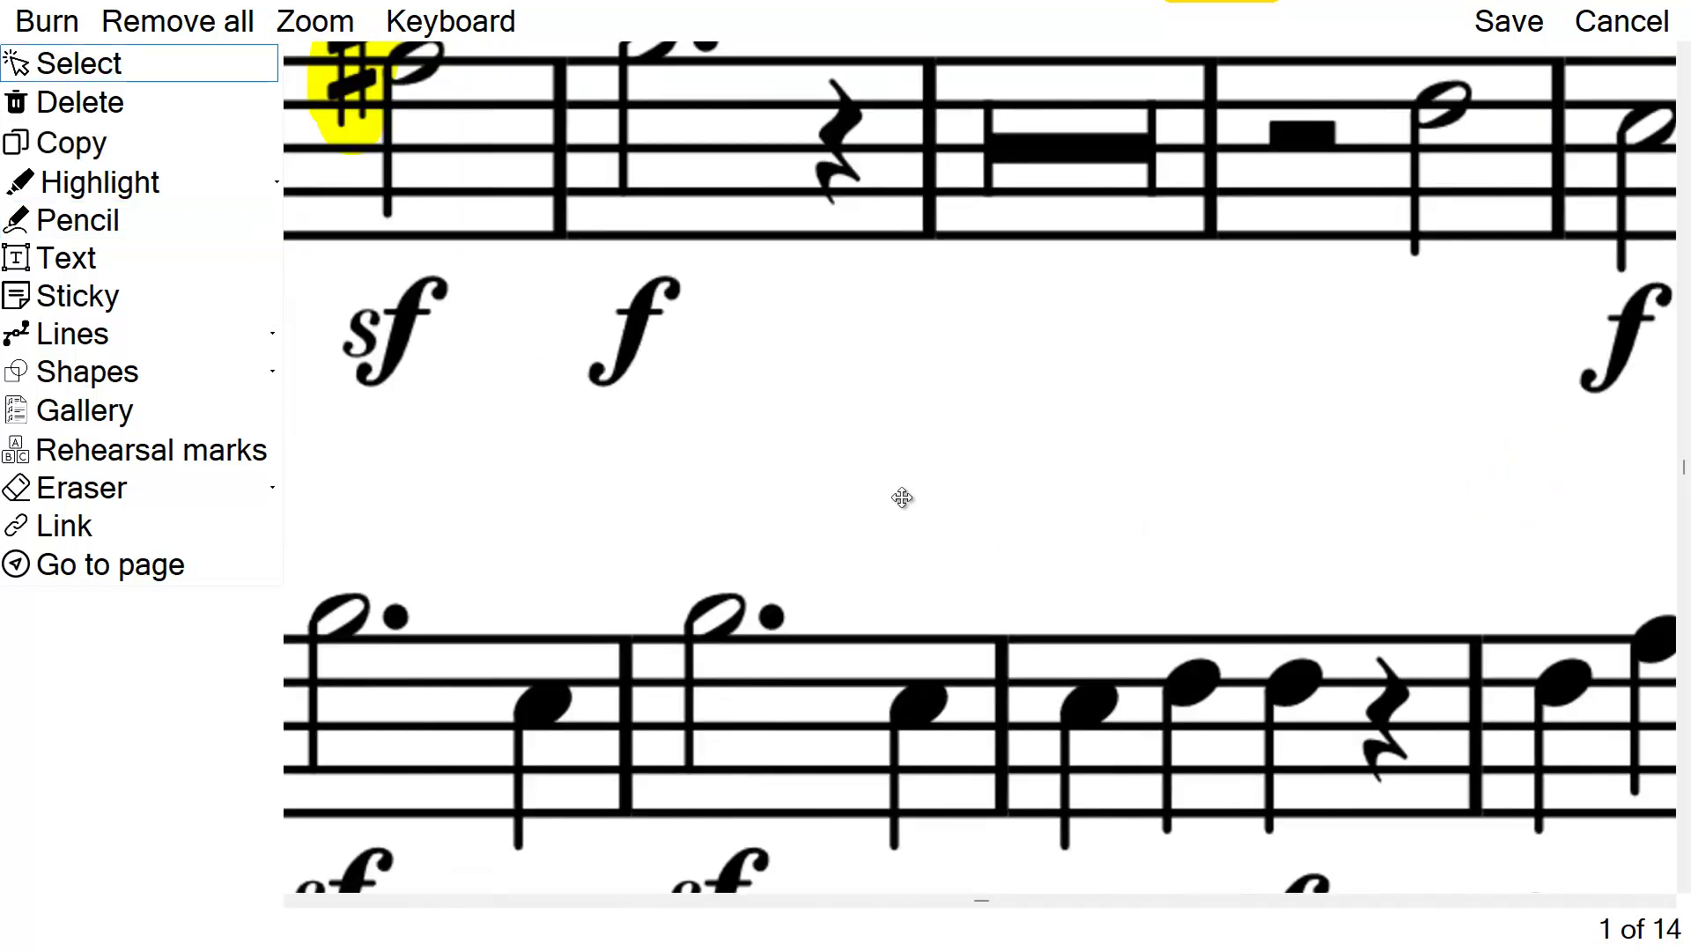
left_click_drag(795, 492, 1192, 493)
scroll(793, 491, "up", 5)
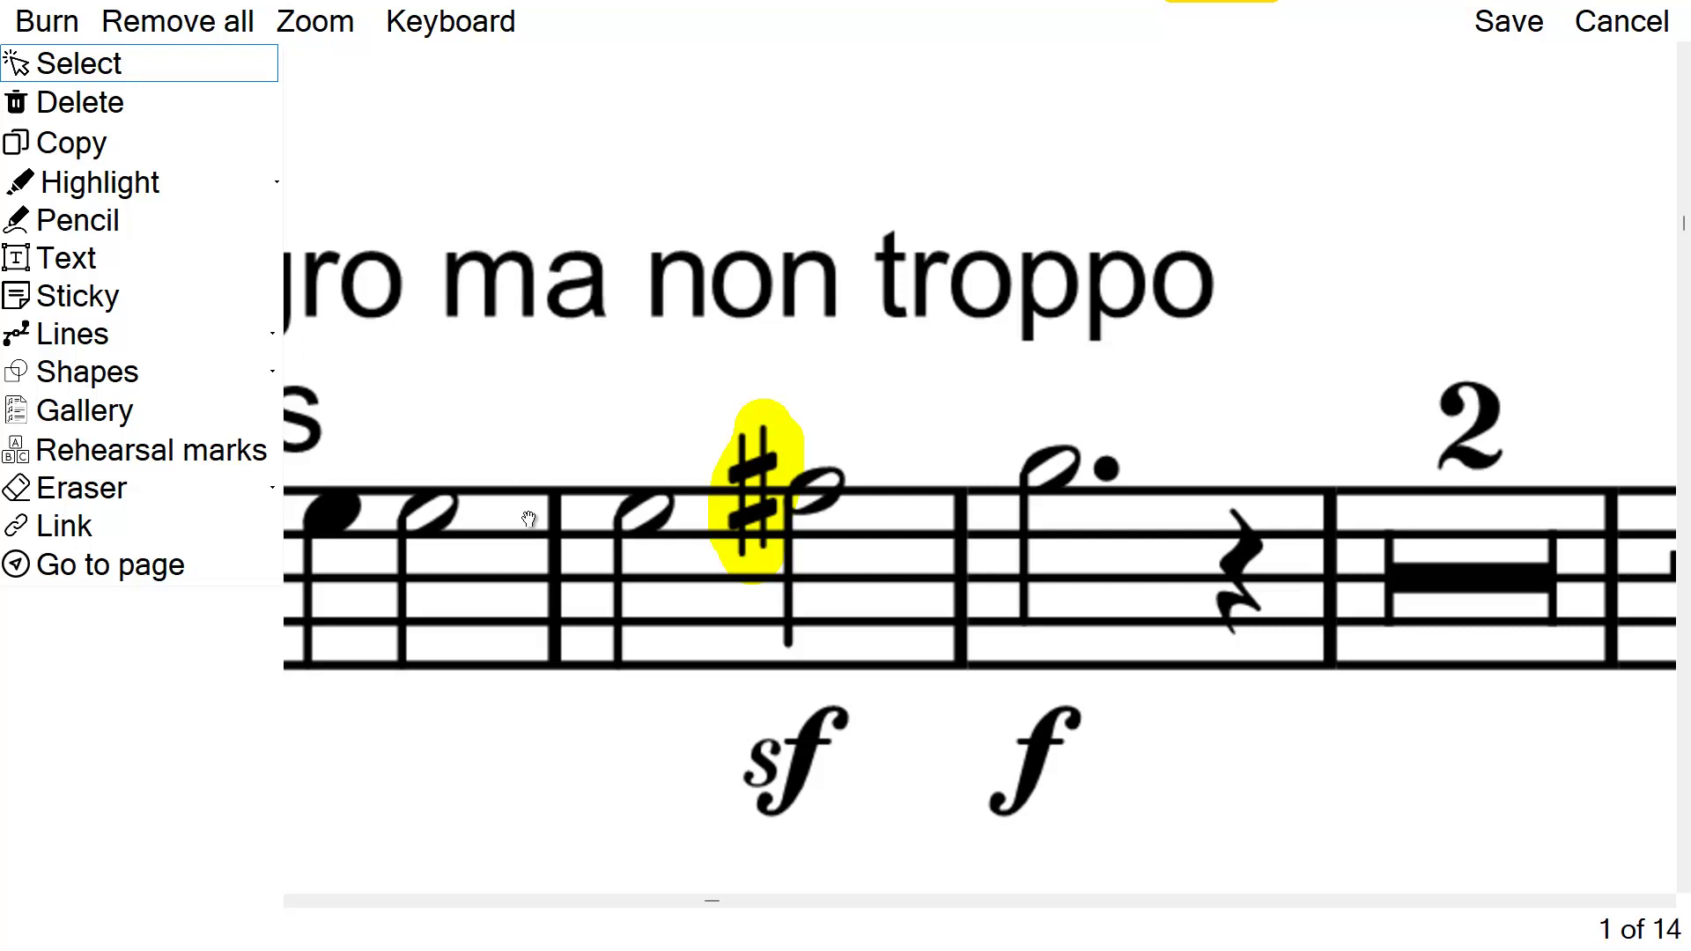
left_click(71, 66)
scroll(1118, 405, "up", 4)
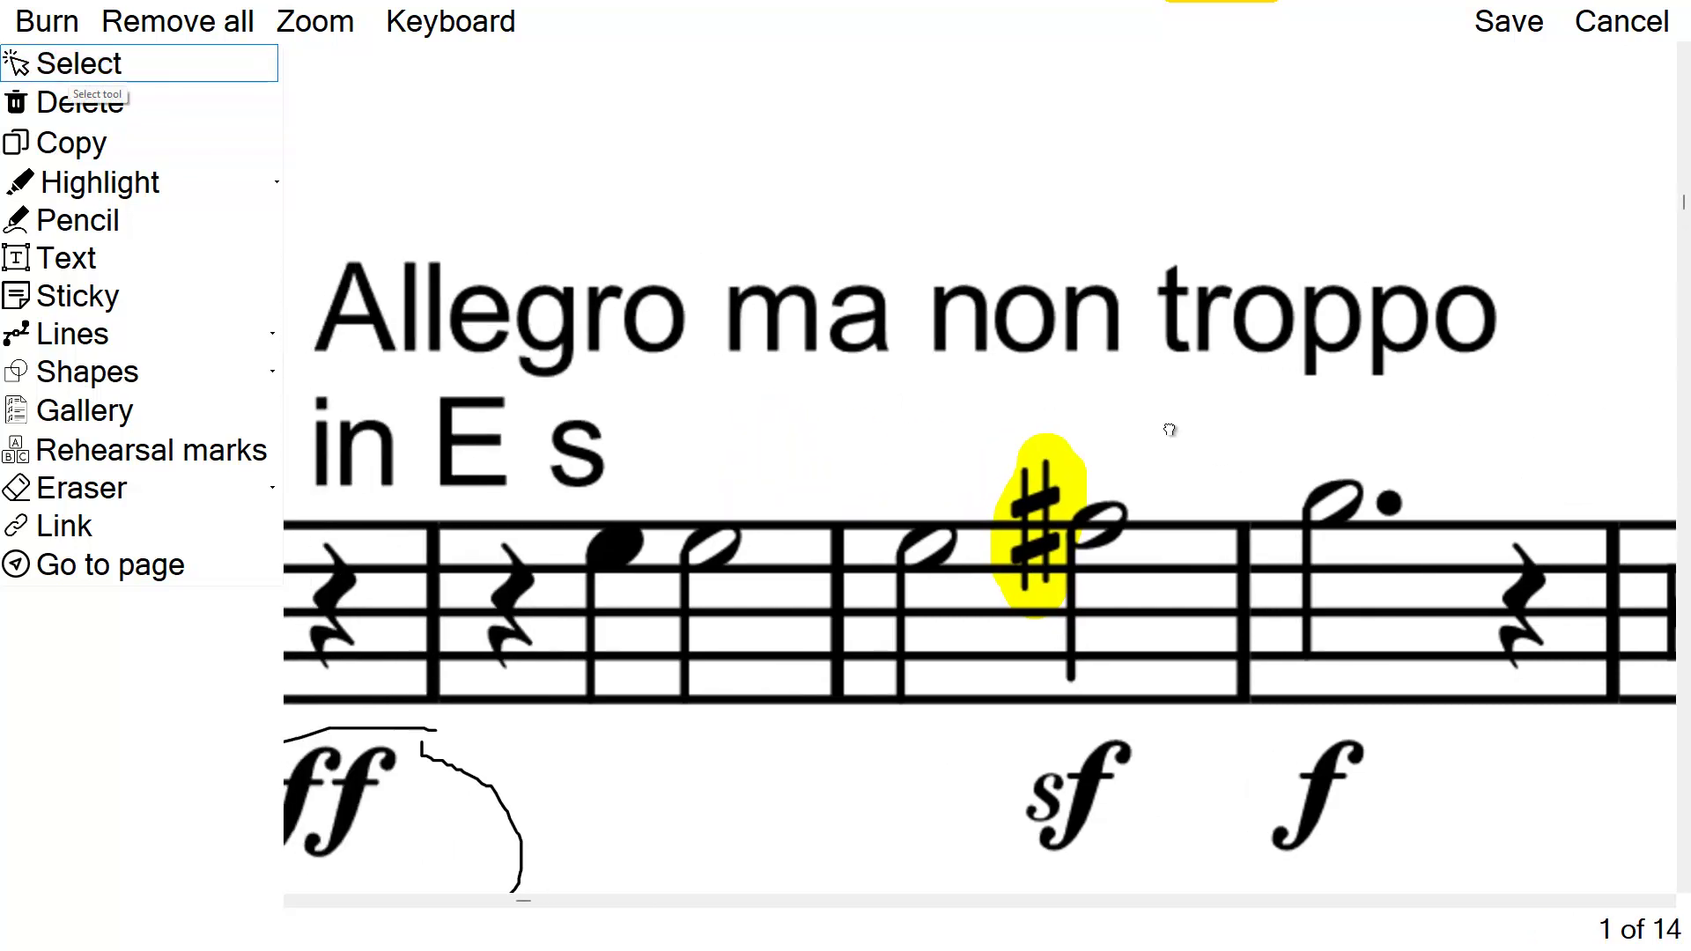